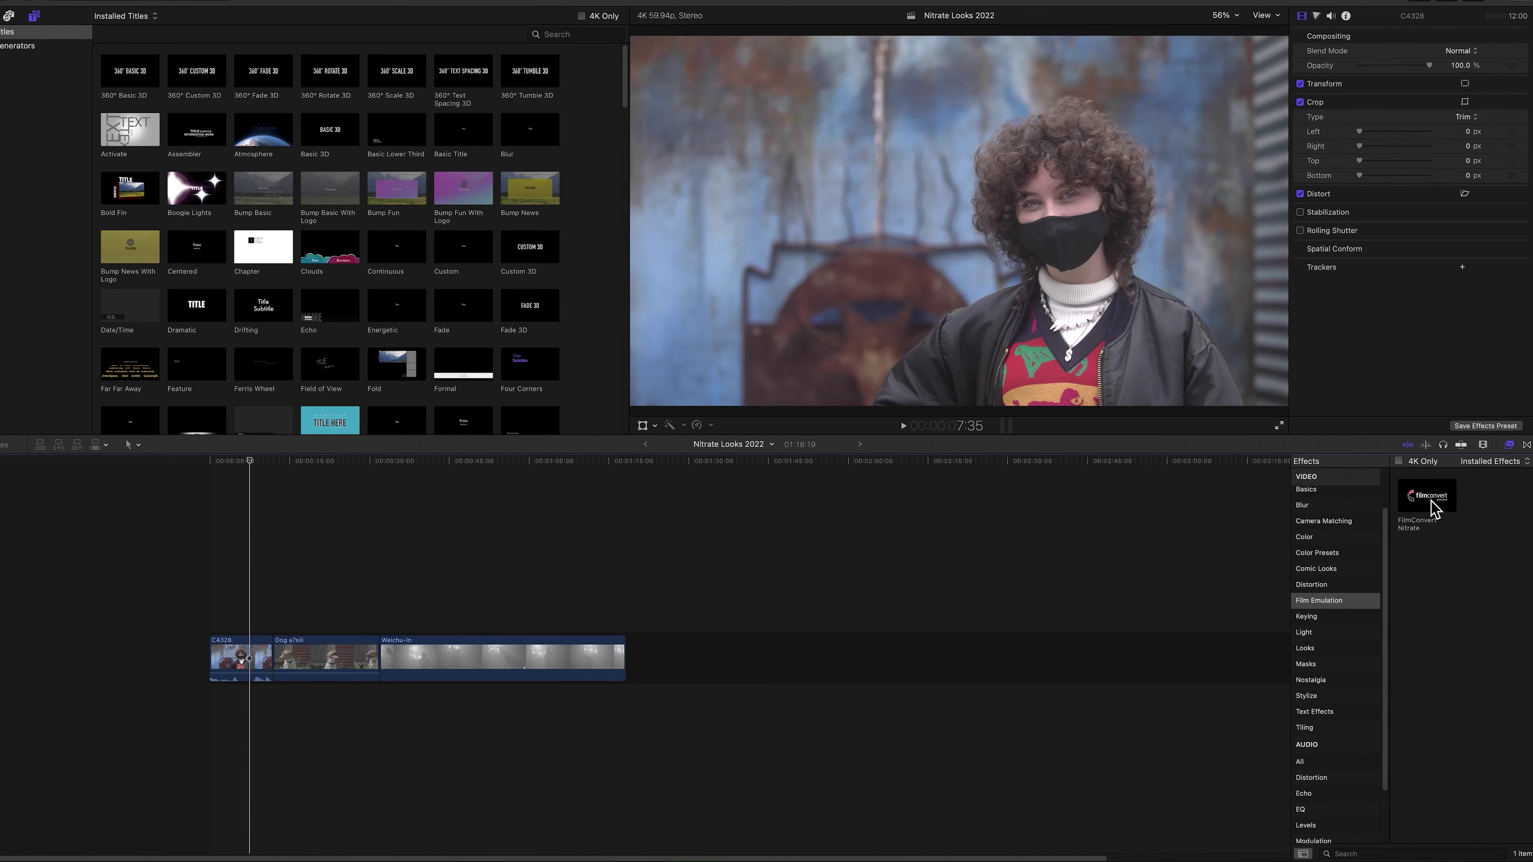
Apply FilmConvert Nitrate to the first clip and open its controls window beside the viewer.
left_click_drag(1429, 496, 913, 553)
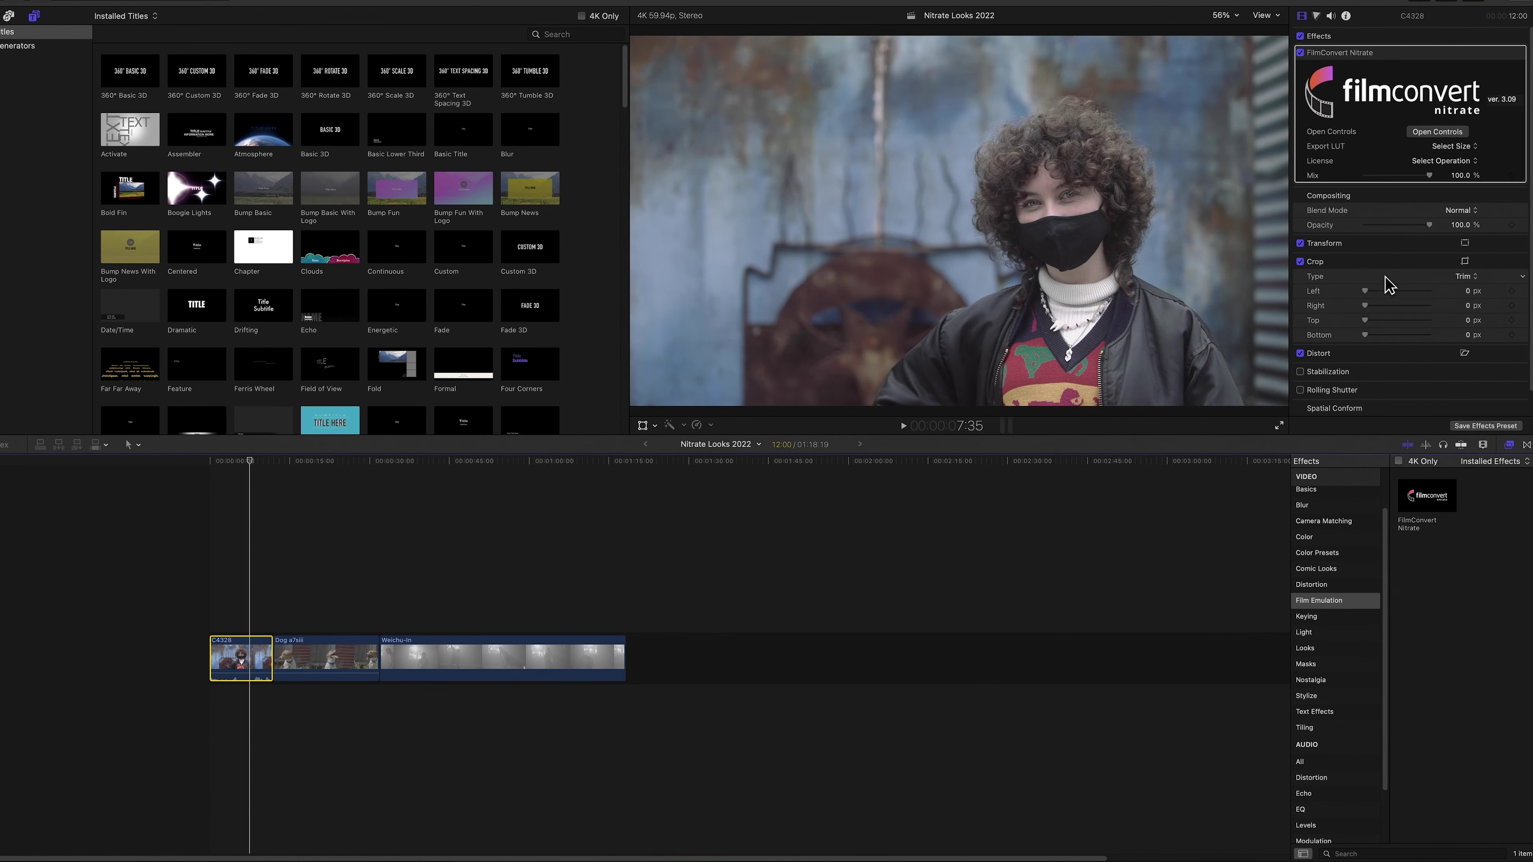
left_click(1437, 132)
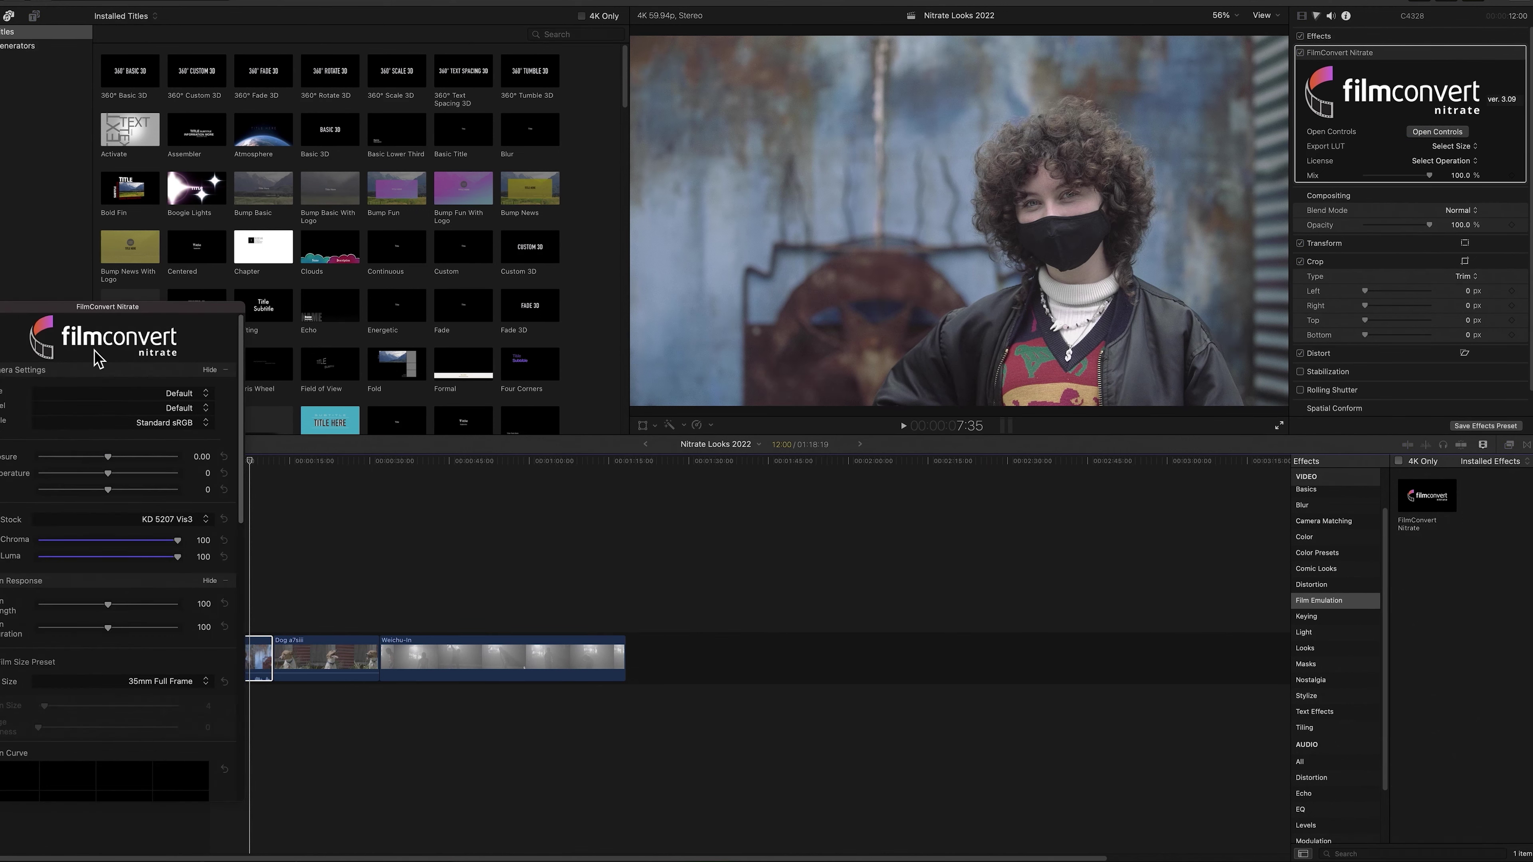
left_click_drag(74, 300, 452, 85)
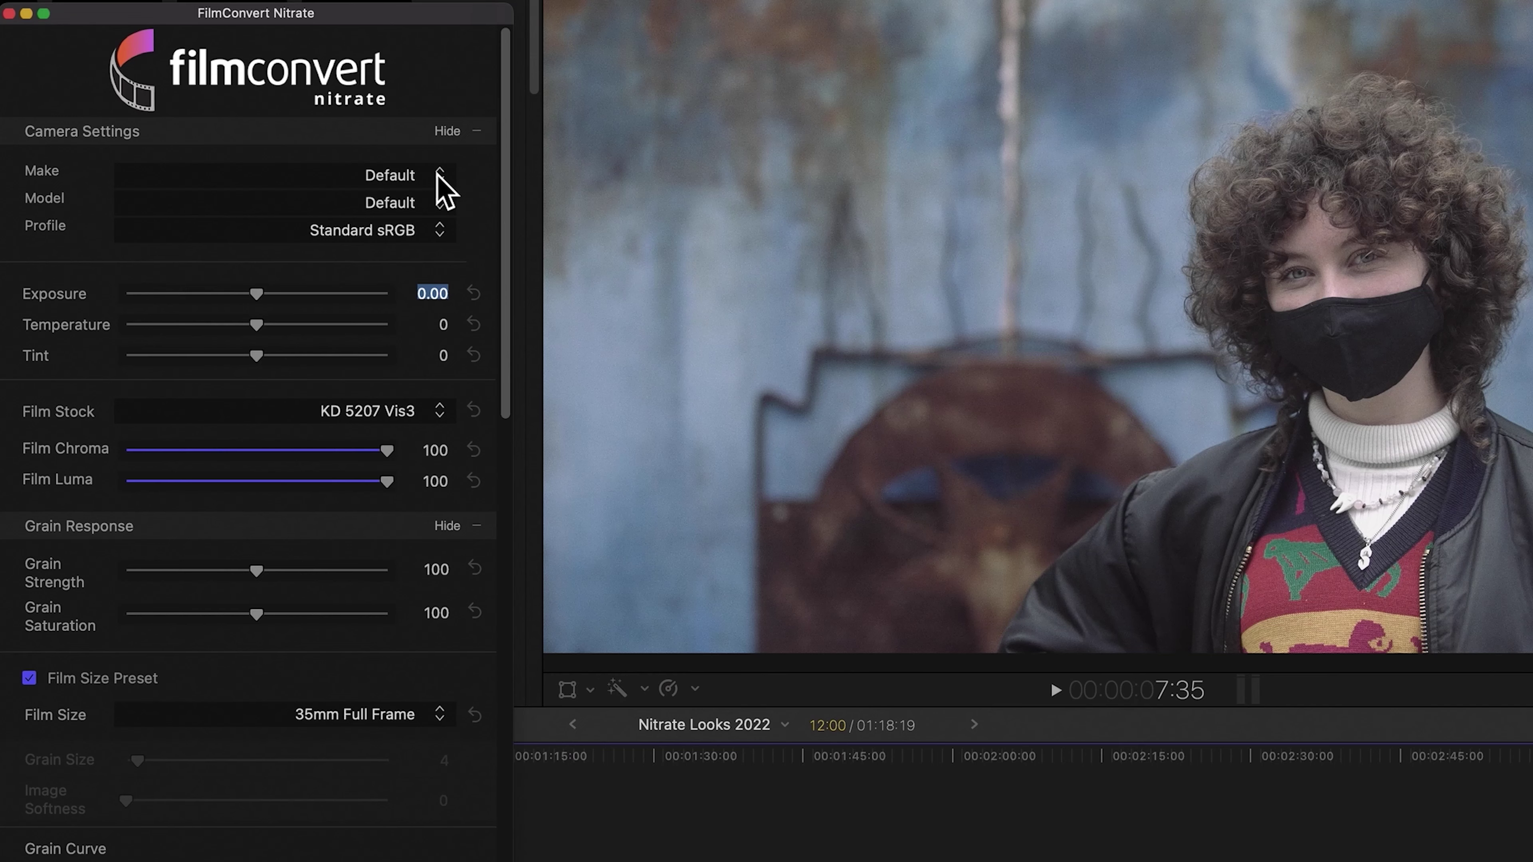
Set the FilmConvert camera to make Sony, model A7s mk3, profile ITU709 Pro.
left_click(440, 176)
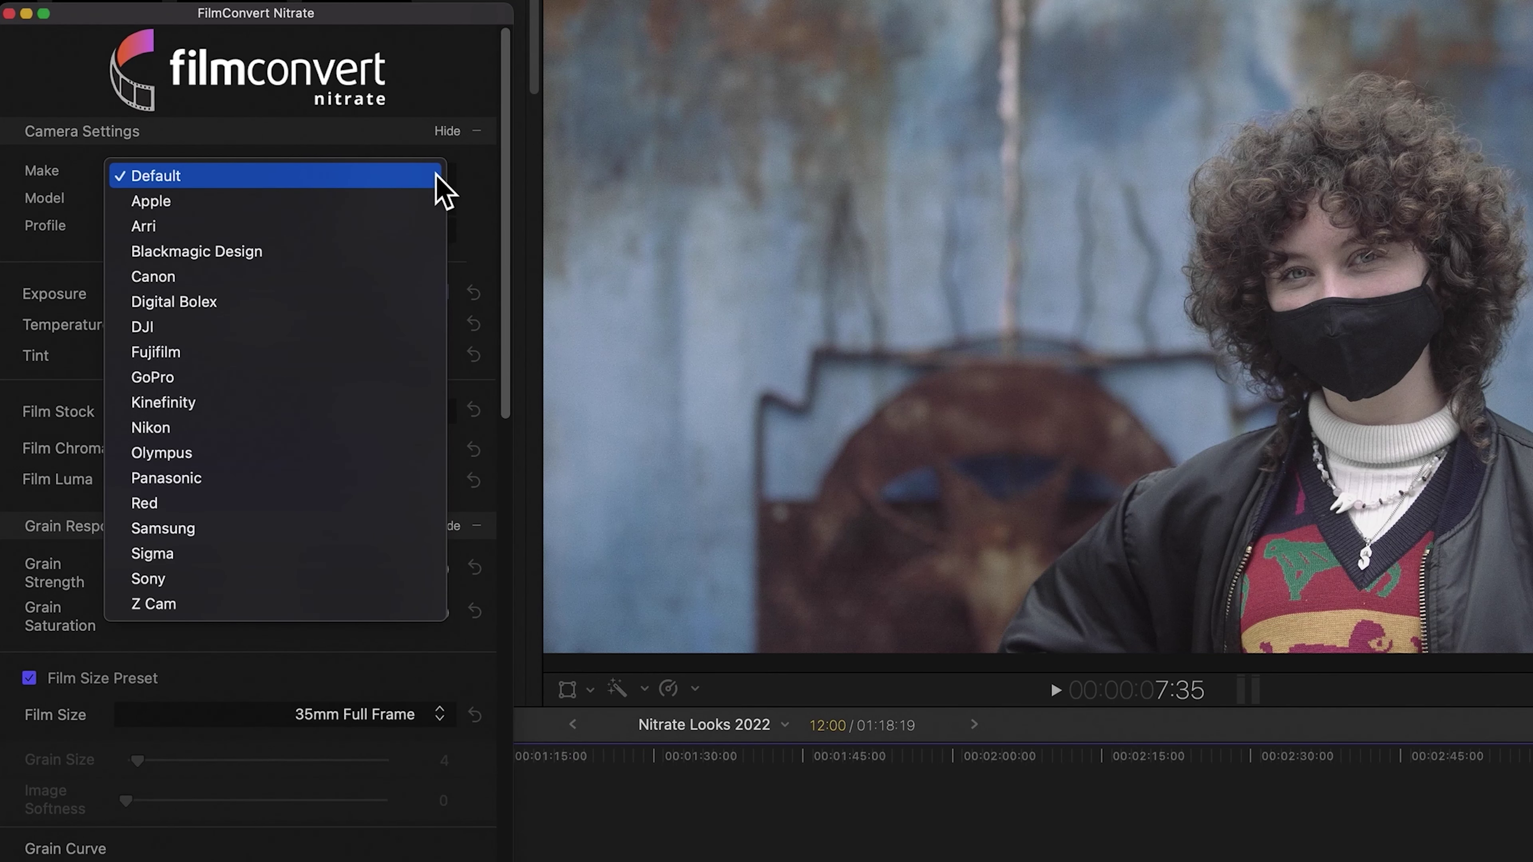
left_click(242, 579)
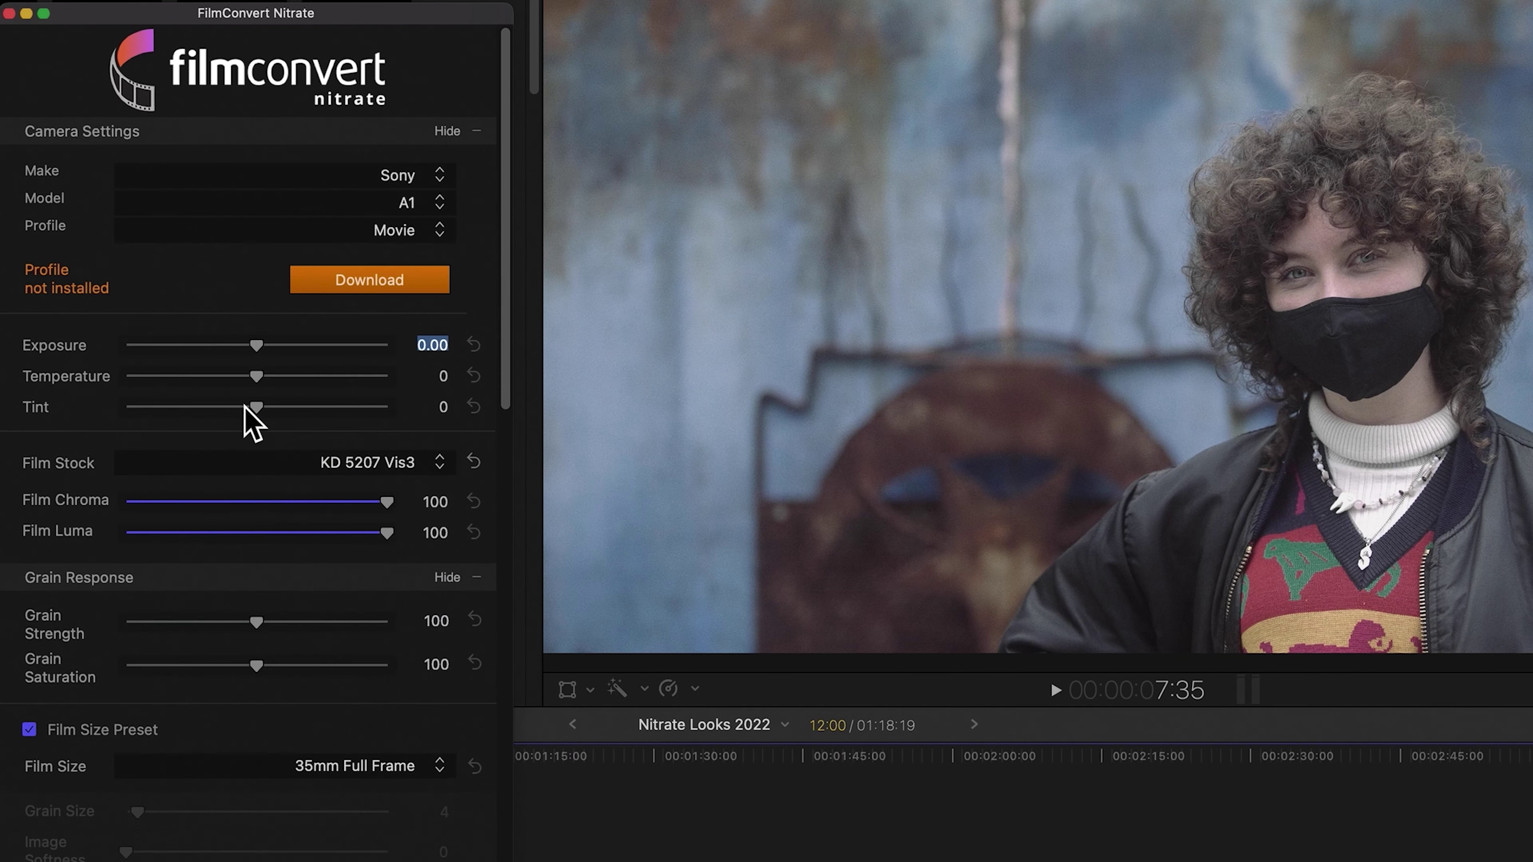
left_click(317, 205)
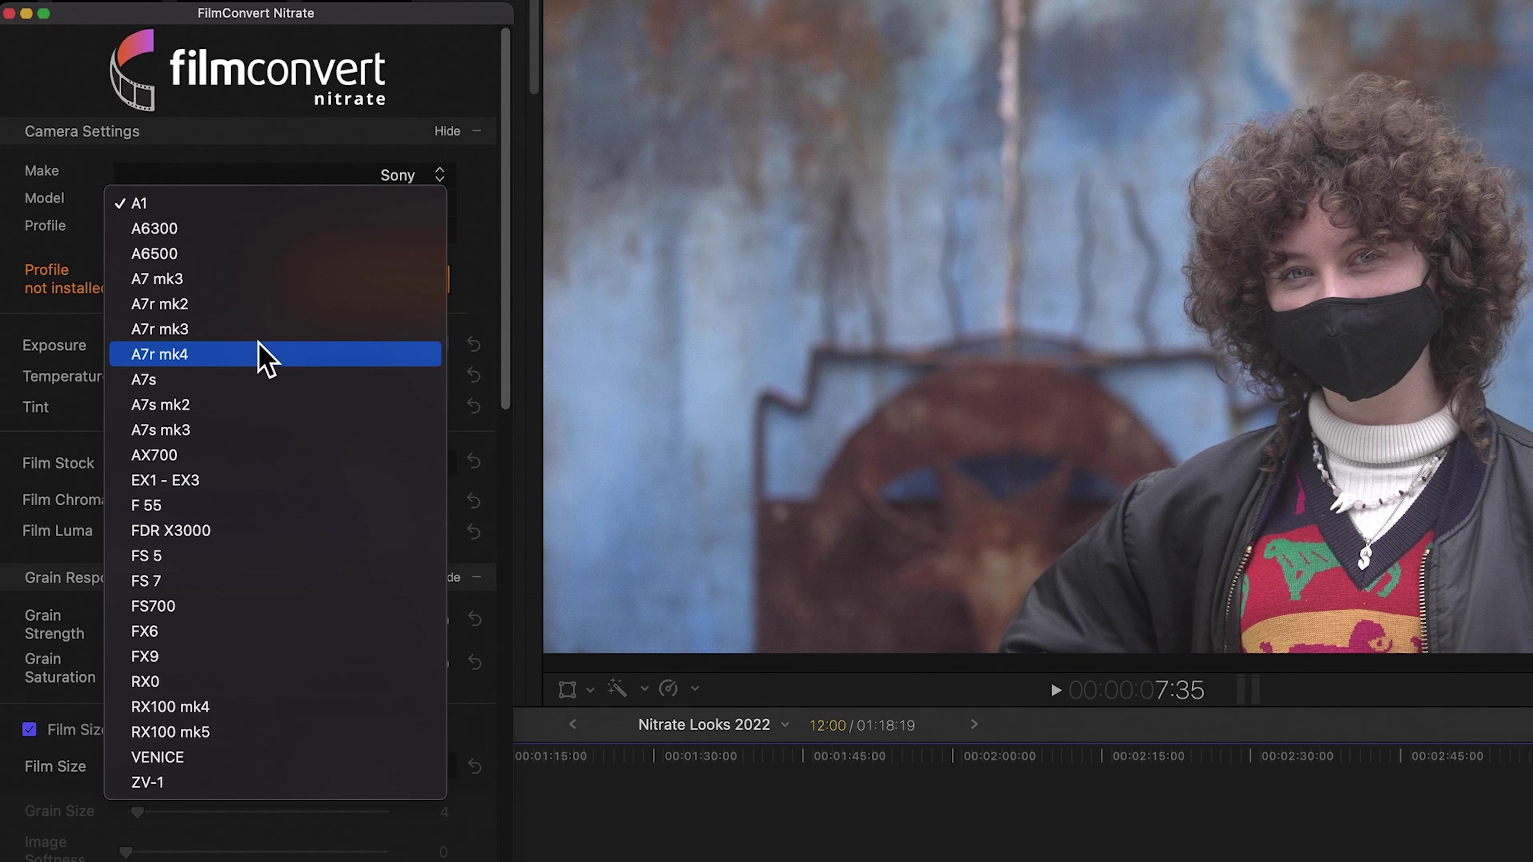
left_click(247, 430)
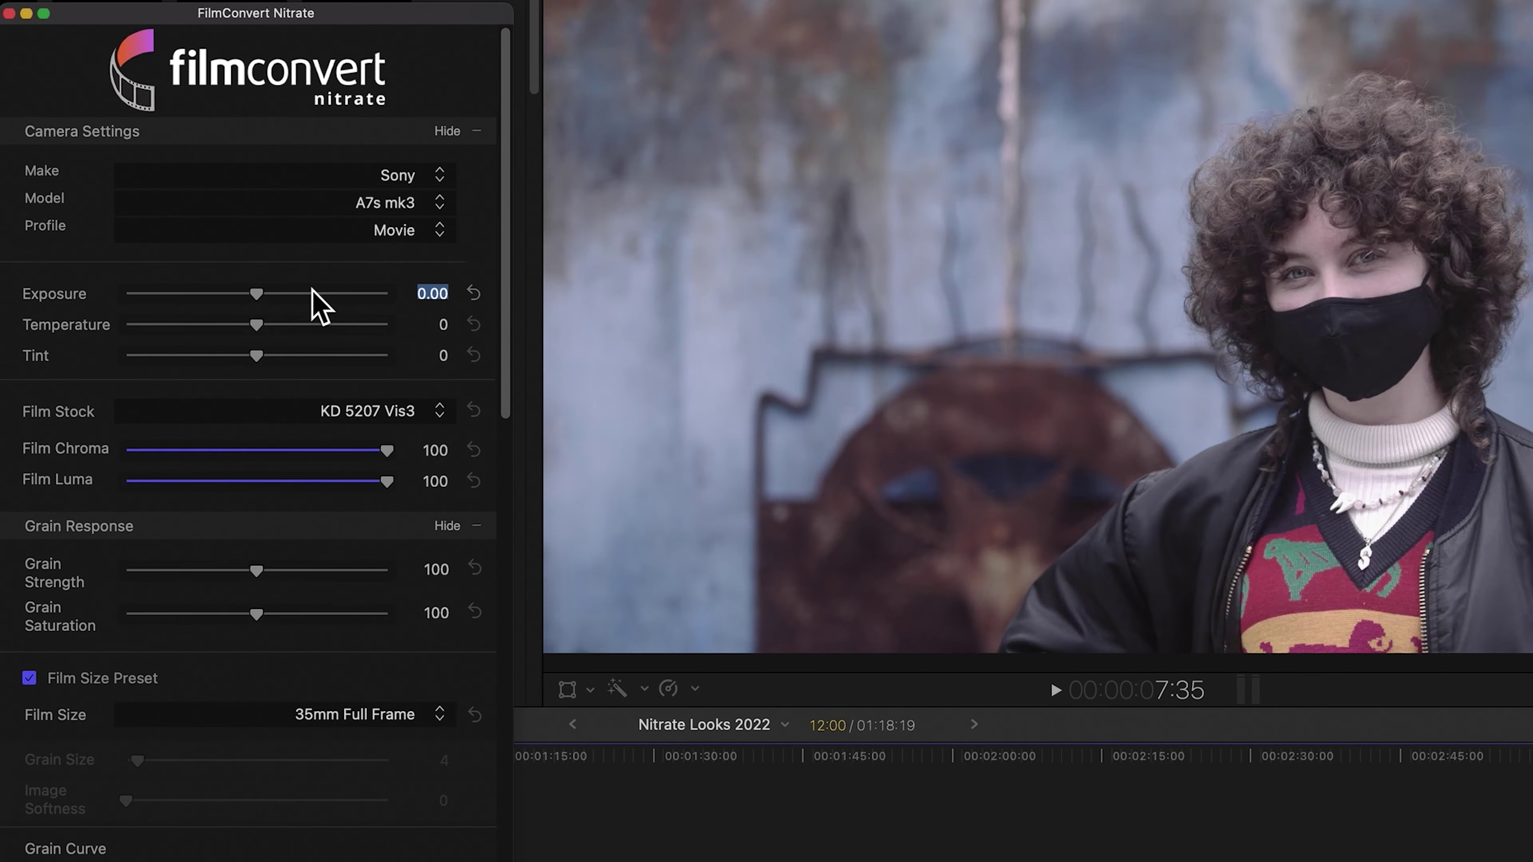
left_click(369, 239)
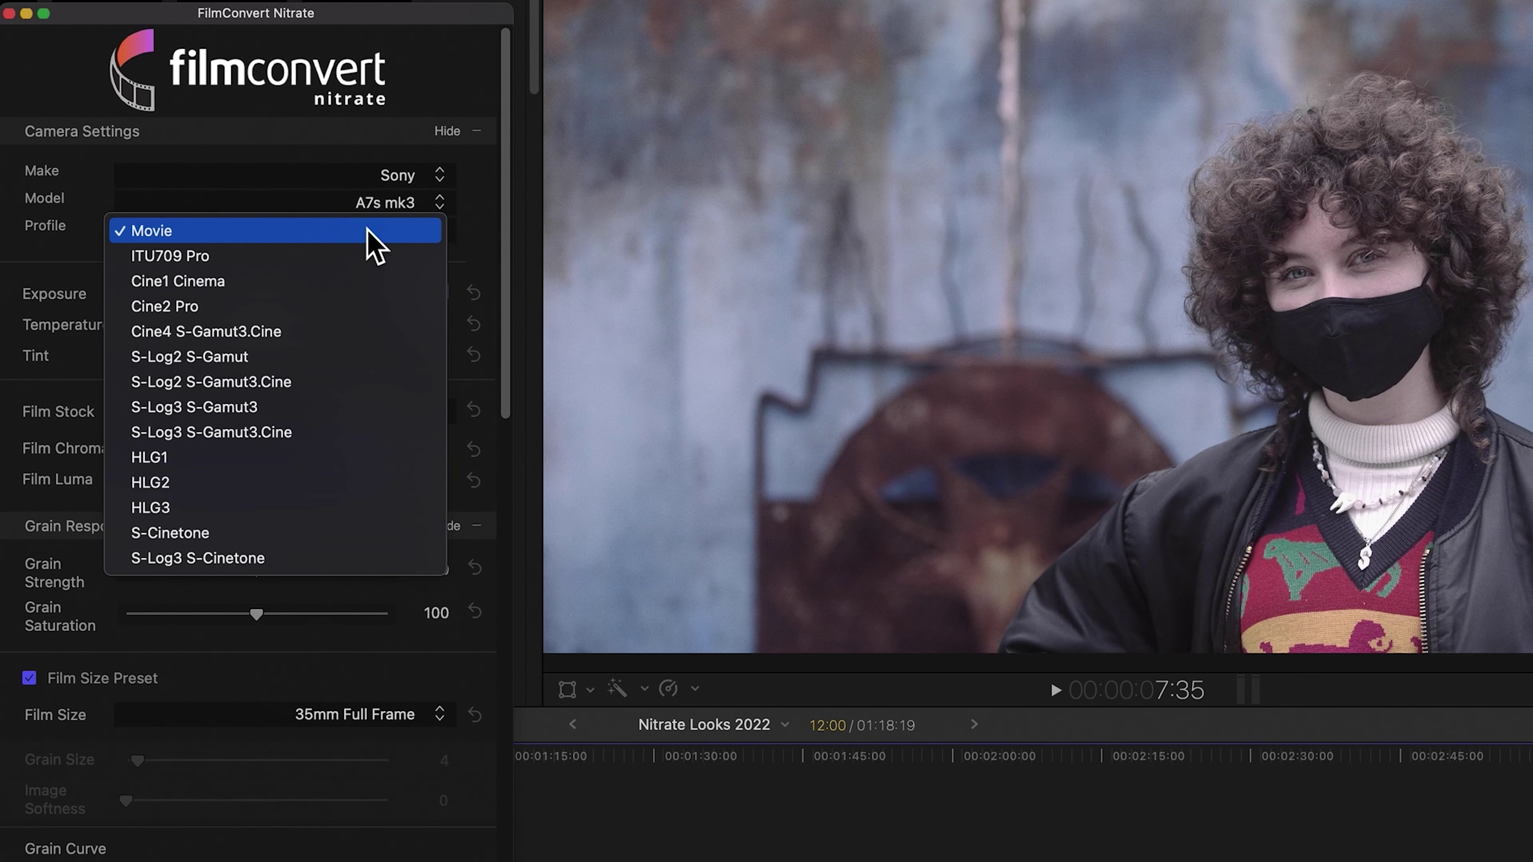
left_click(355, 255)
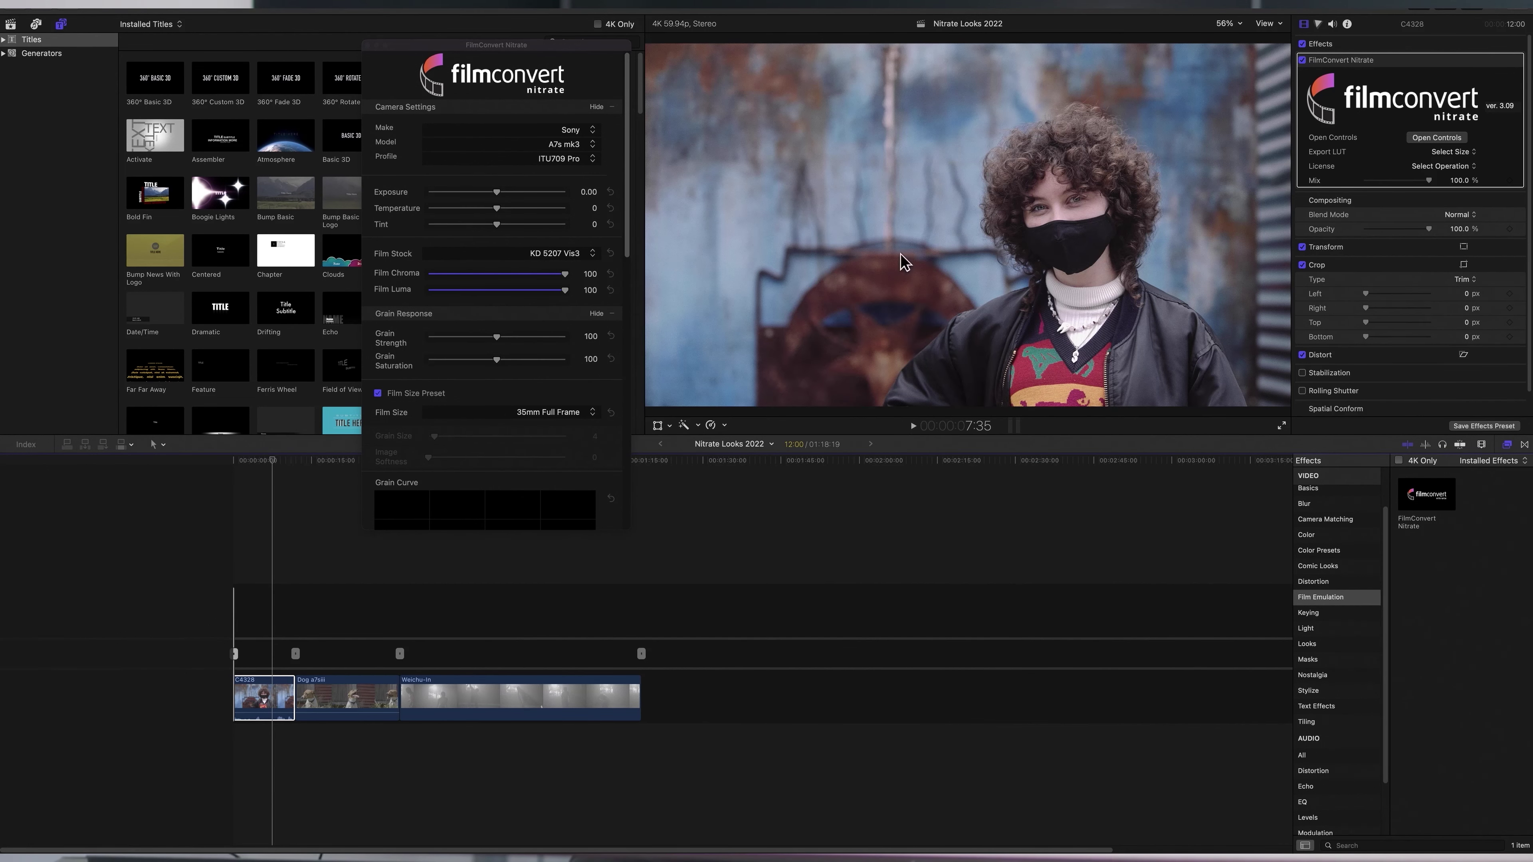
Save the current FilmConvert Nitrate settings as the effects preset 'FilmConvert Sony a7s iii'.
left_click(1472, 427)
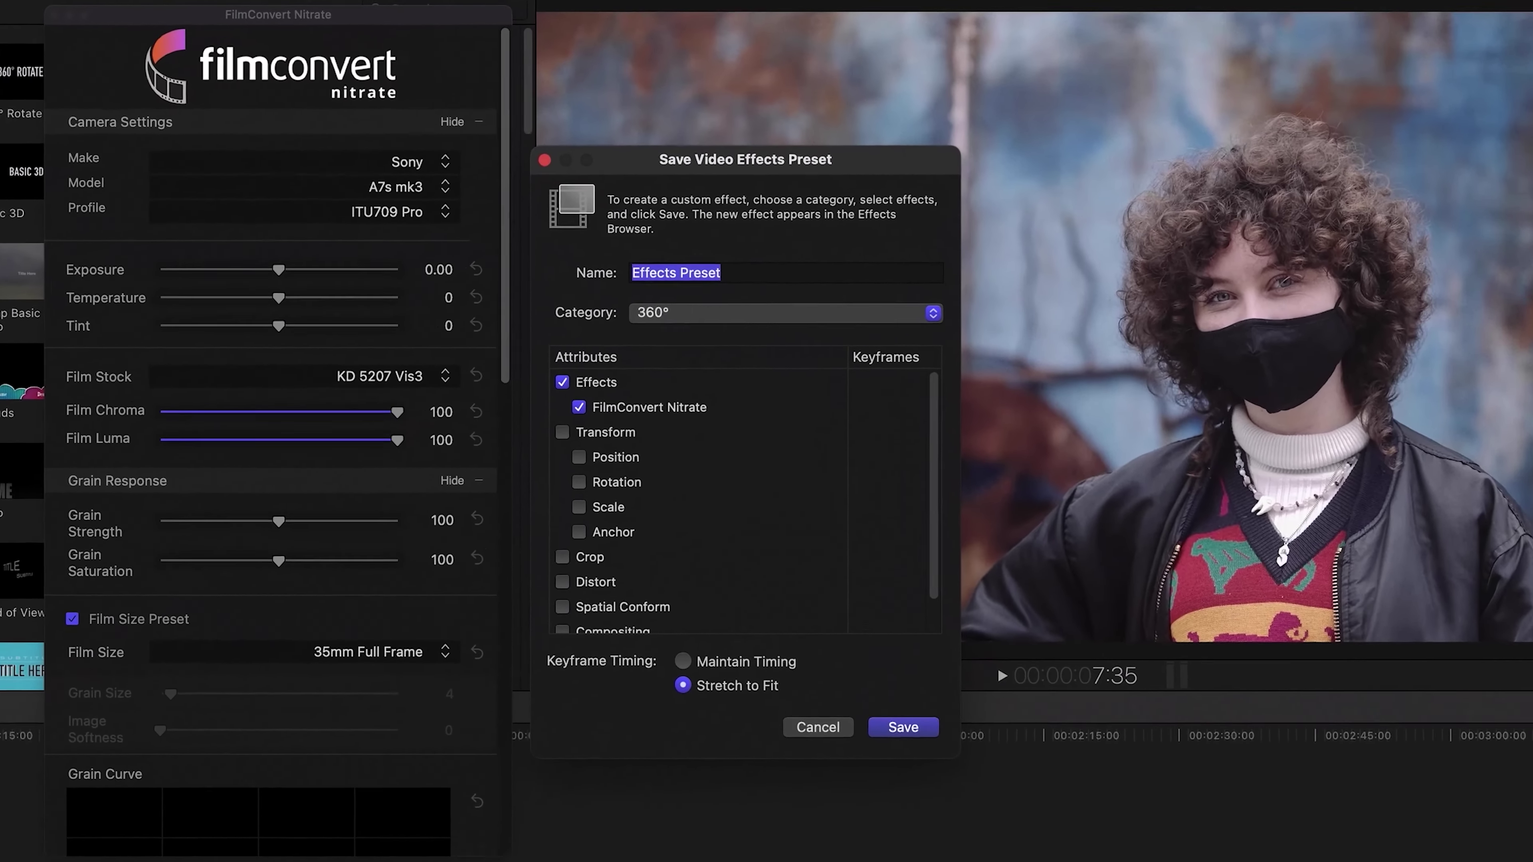
type("FilmConvert Sony a7s iii")
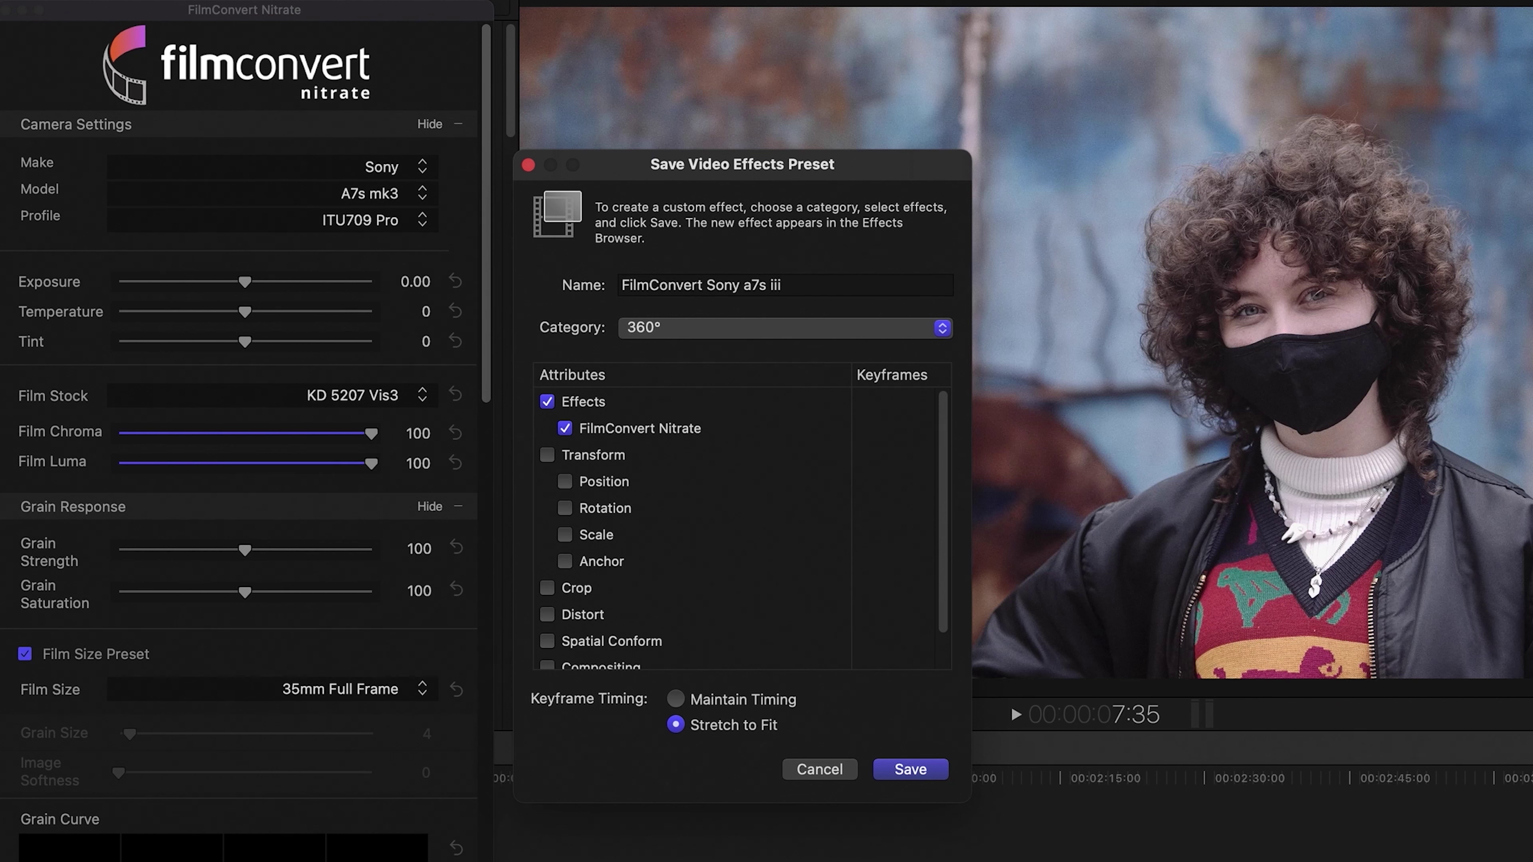
left_click(890, 765)
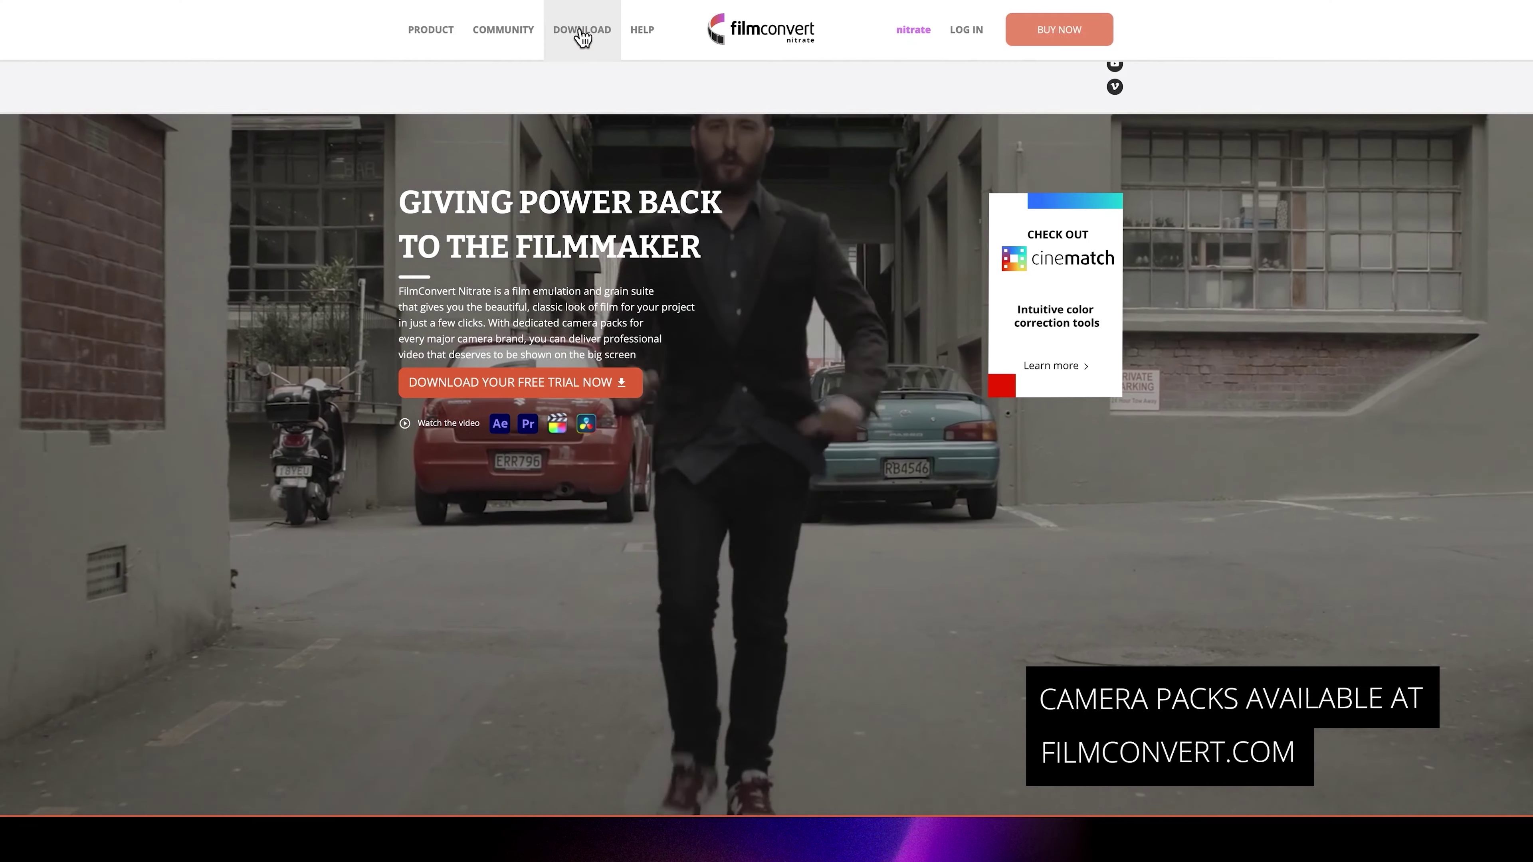
Go to 'Download your camera pack' from the site's DOWNLOAD menu and pick a camera pack option.
mouse_move(572, 45)
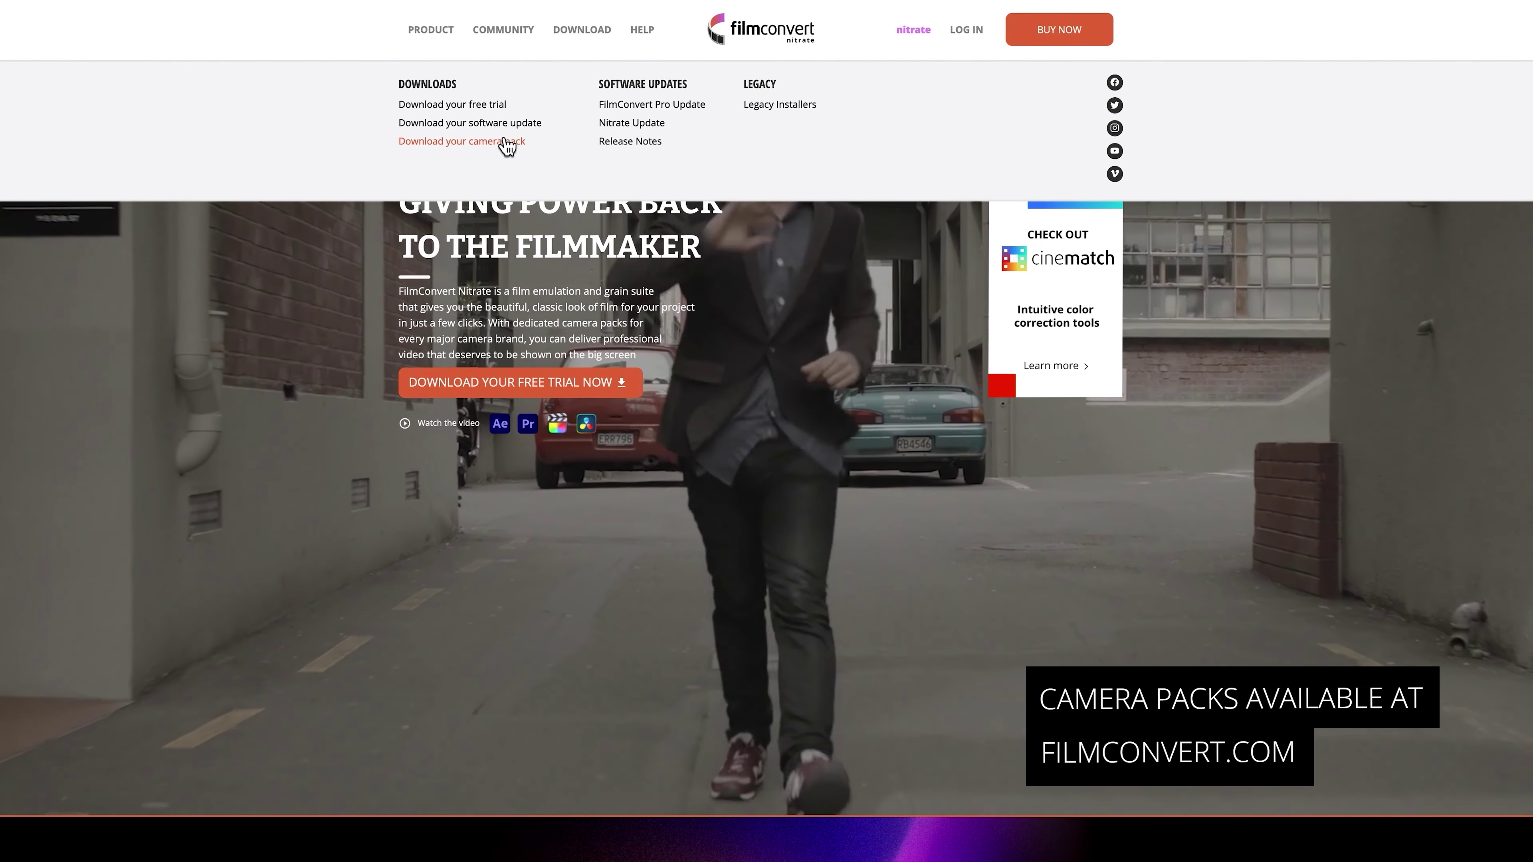
left_click(506, 142)
left_click(651, 701)
scroll(652, 713, "down", 3)
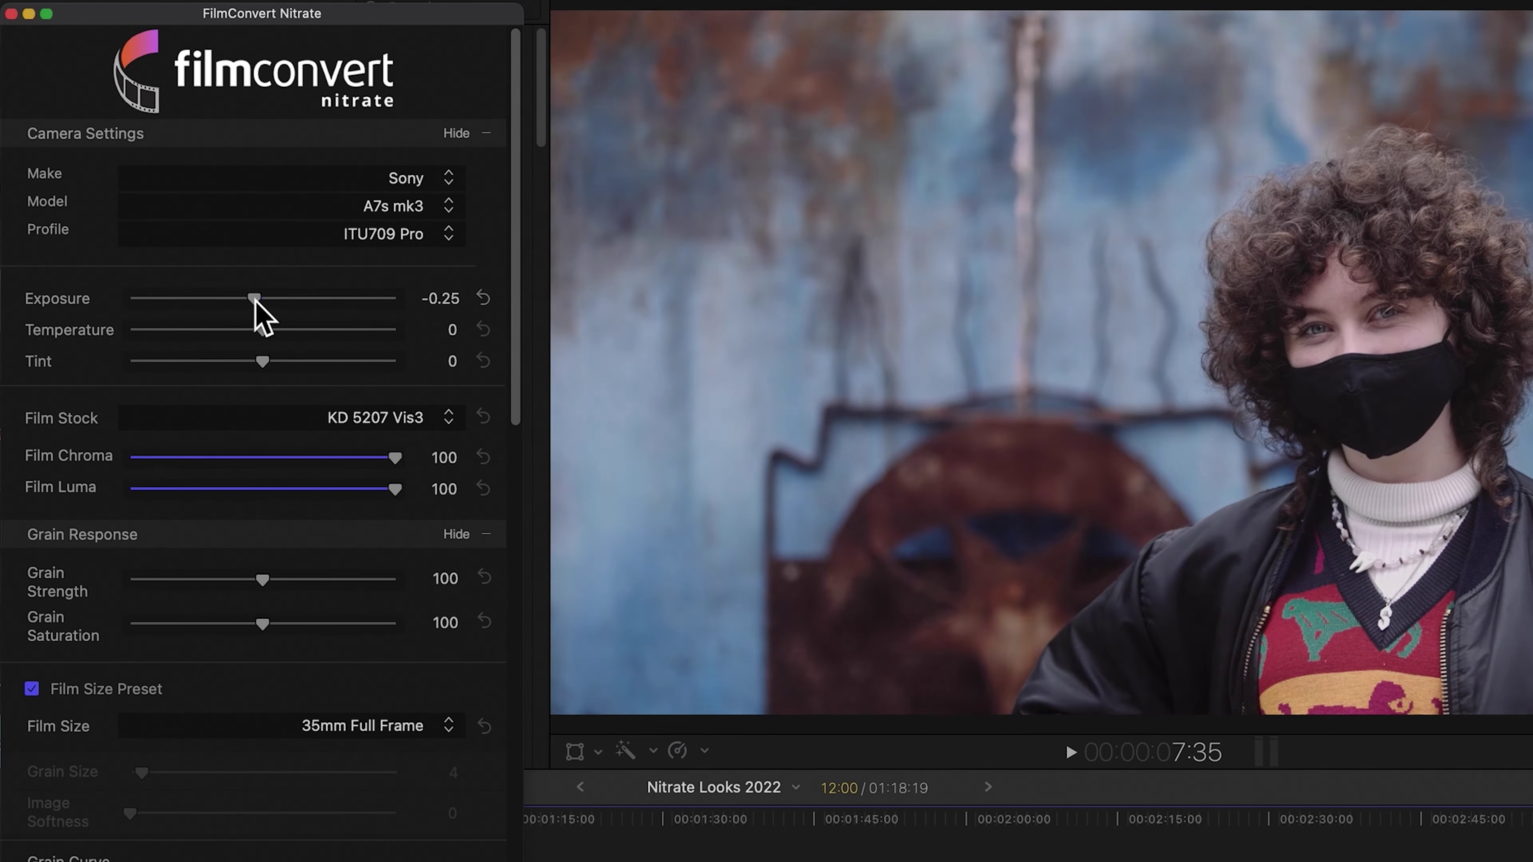
Lower exposure to about -0.50 and try the KD 5213 Vis3 and FJ 8543 VD stocks.
left_click_drag(254, 300, 246, 300)
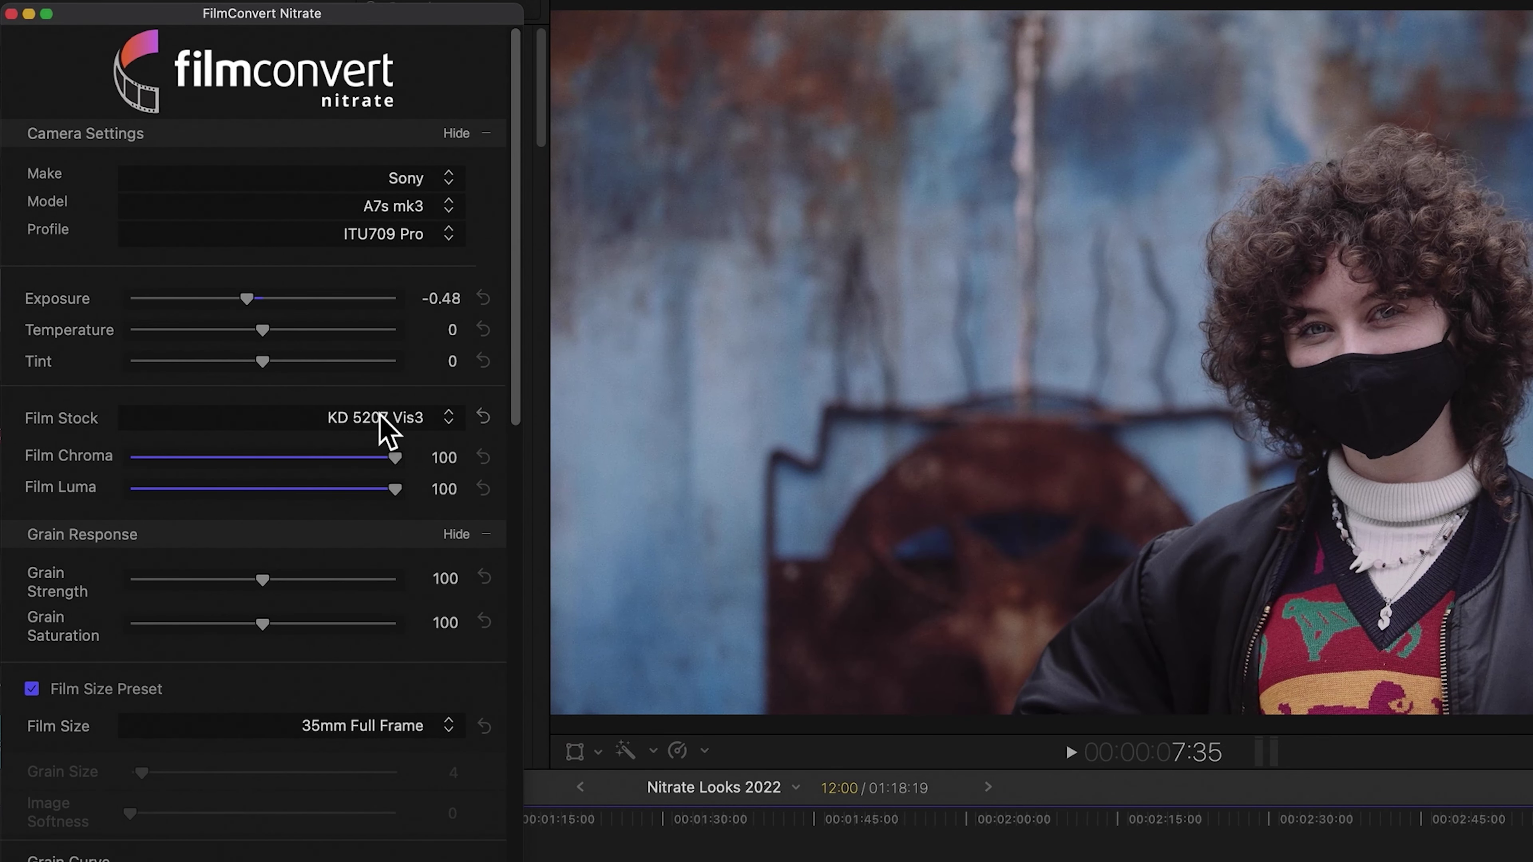
left_click(386, 430)
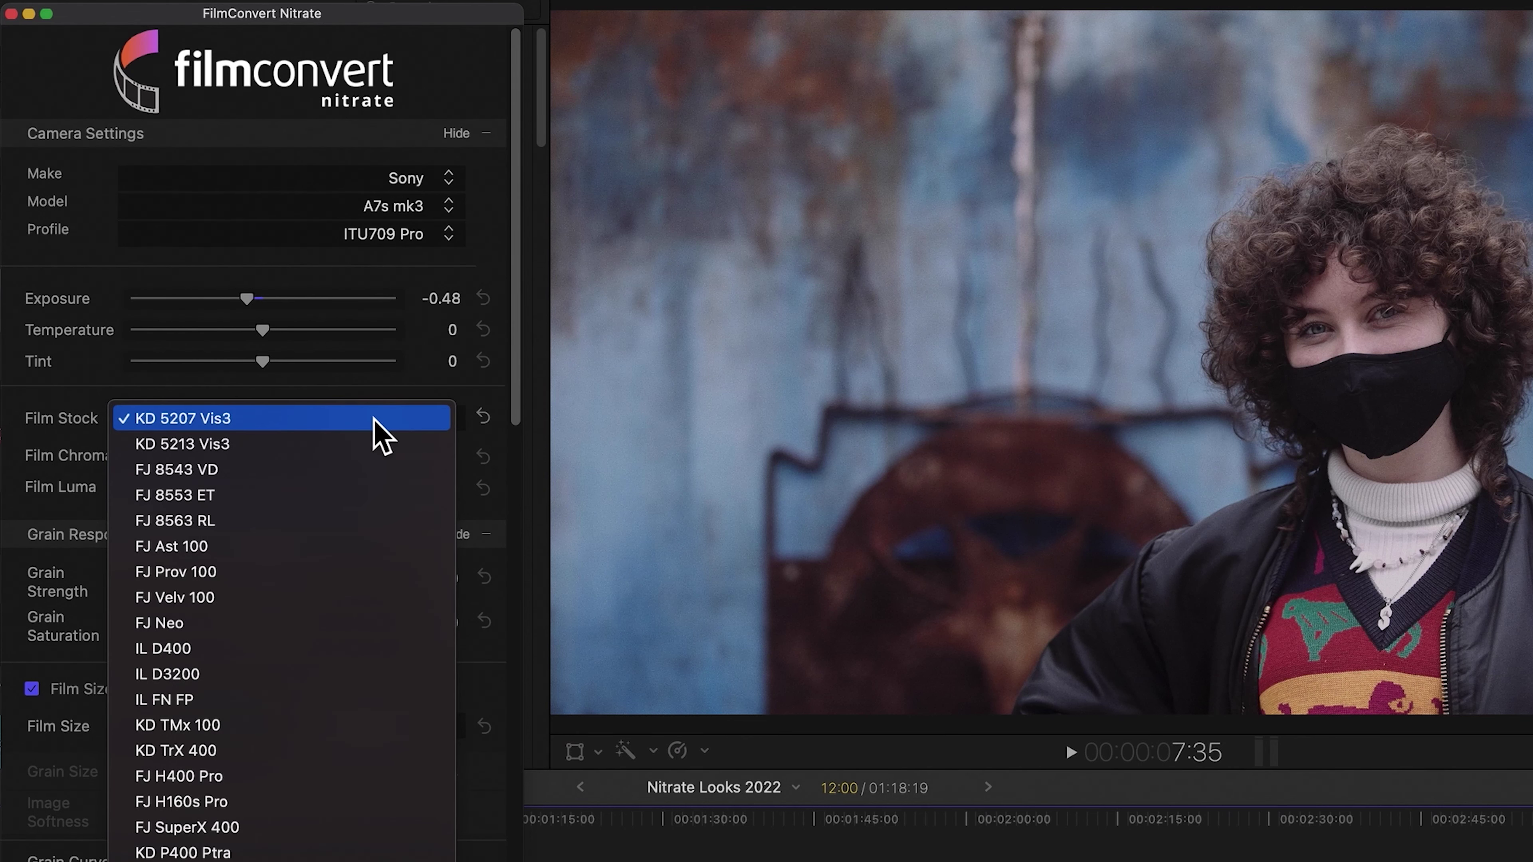
left_click(367, 440)
left_click(369, 420)
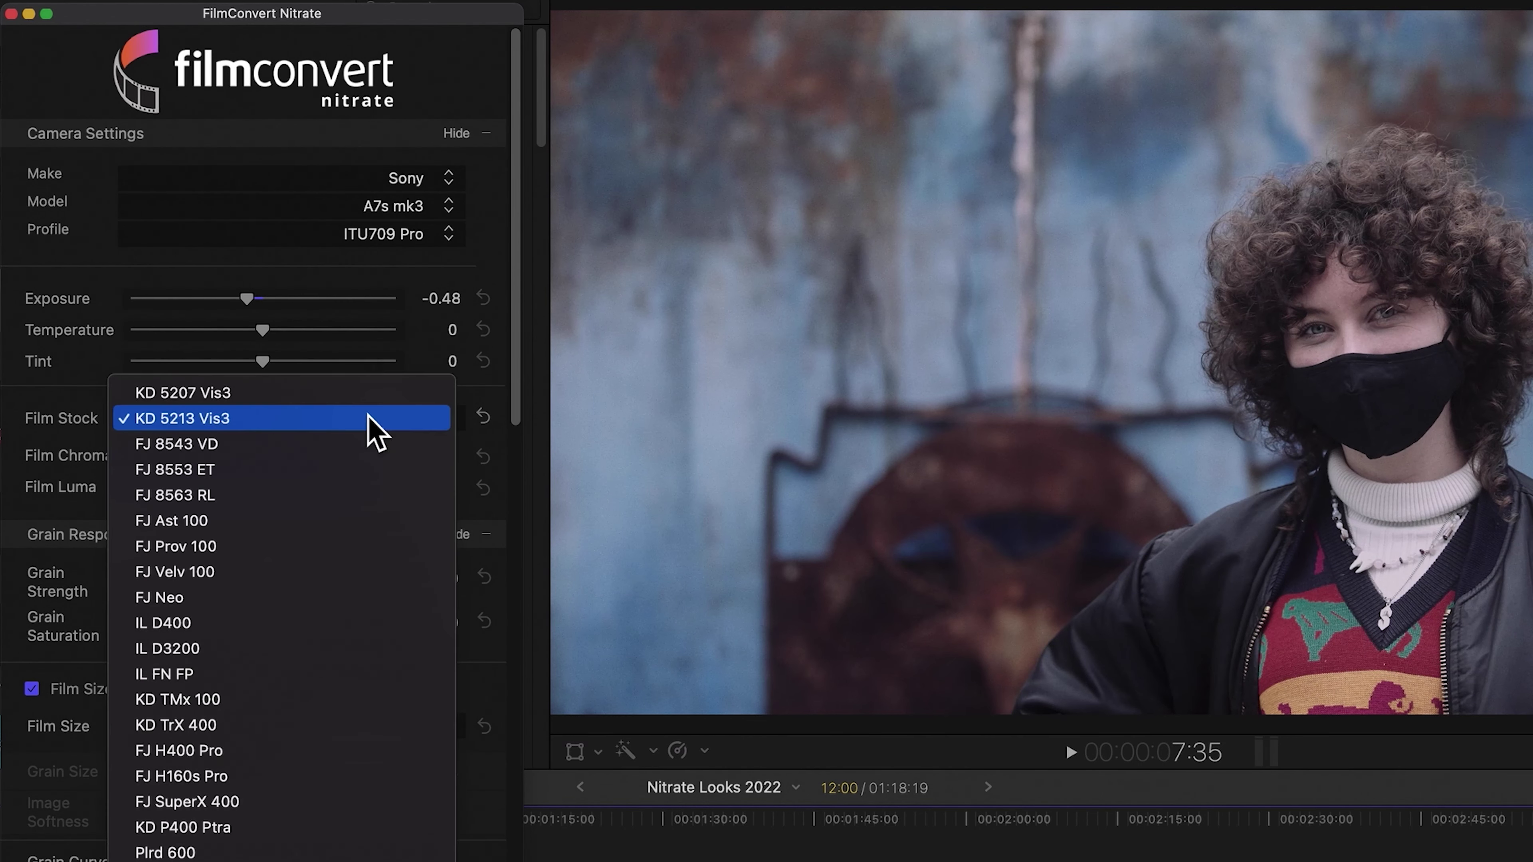
left_click(356, 442)
Try FJ 8553 ET, FJ 8563 RL and FJ Ast 100, settling on FJ Prov 100.
left_click(361, 424)
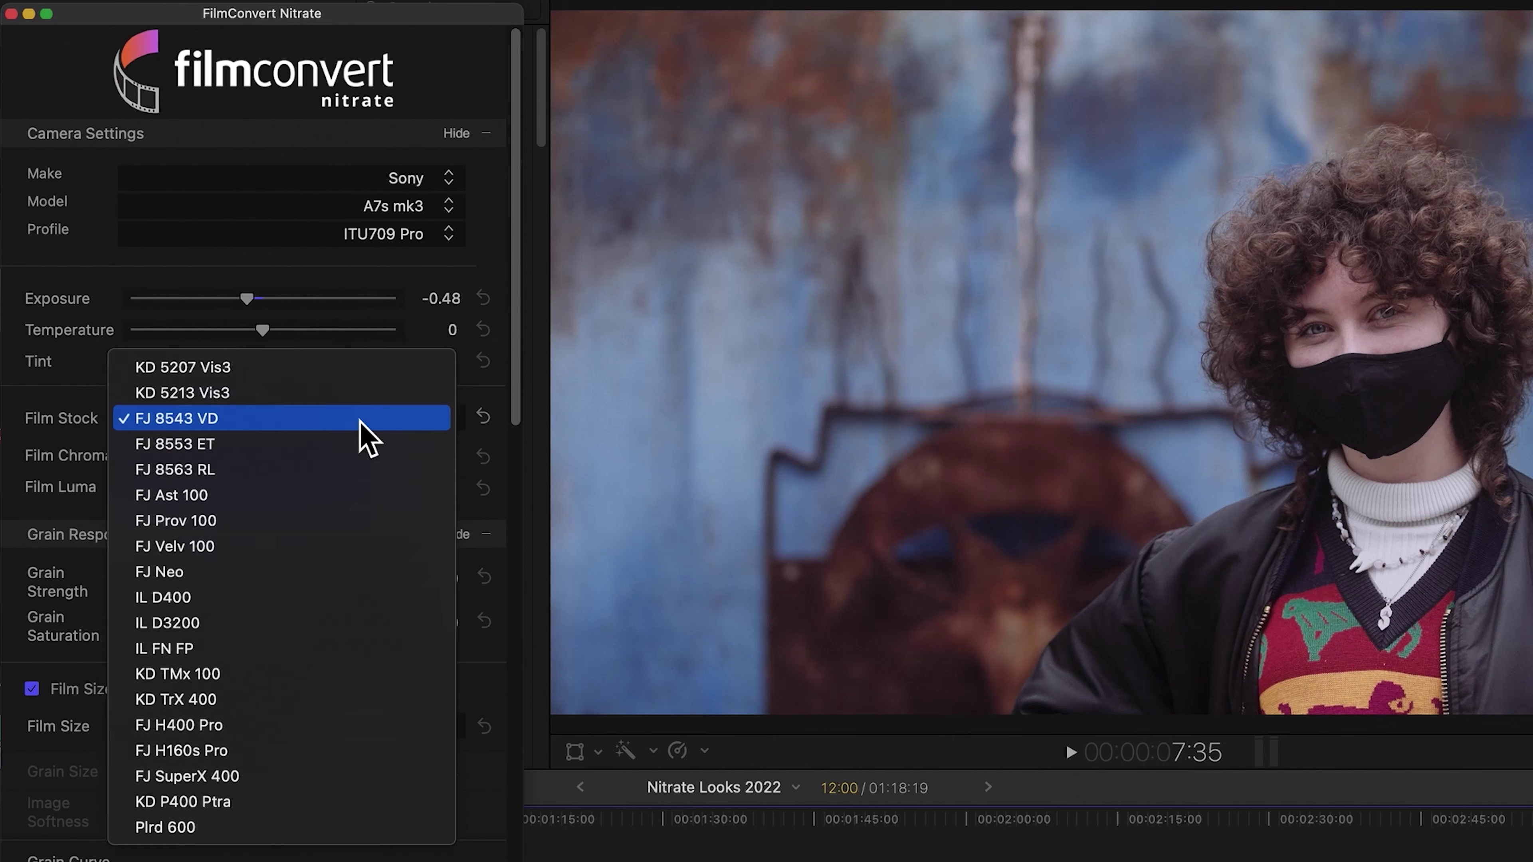
left_click(360, 441)
left_click(361, 424)
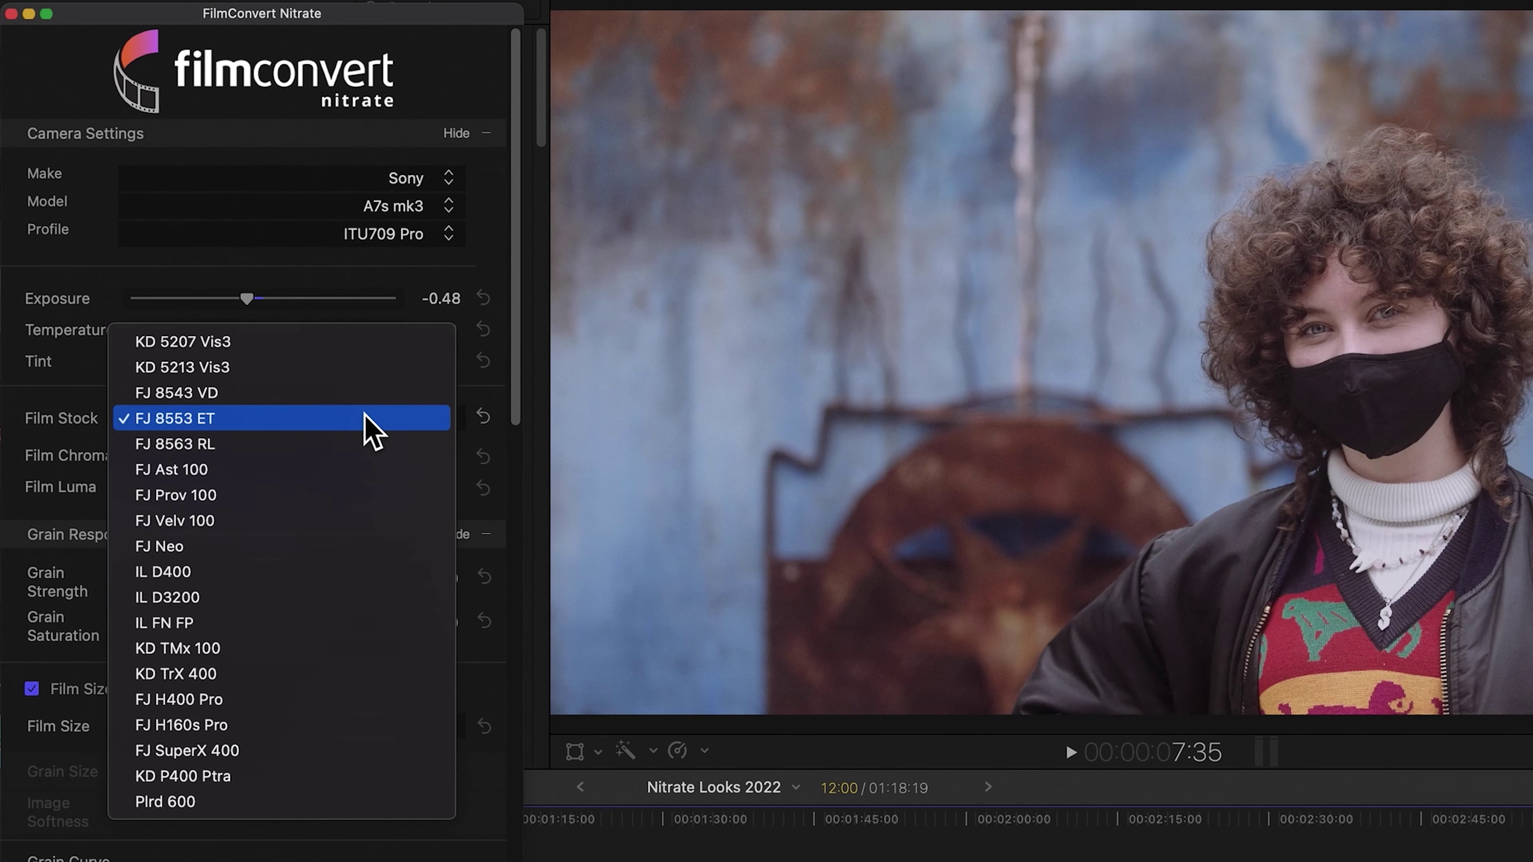
left_click(355, 443)
left_click(358, 427)
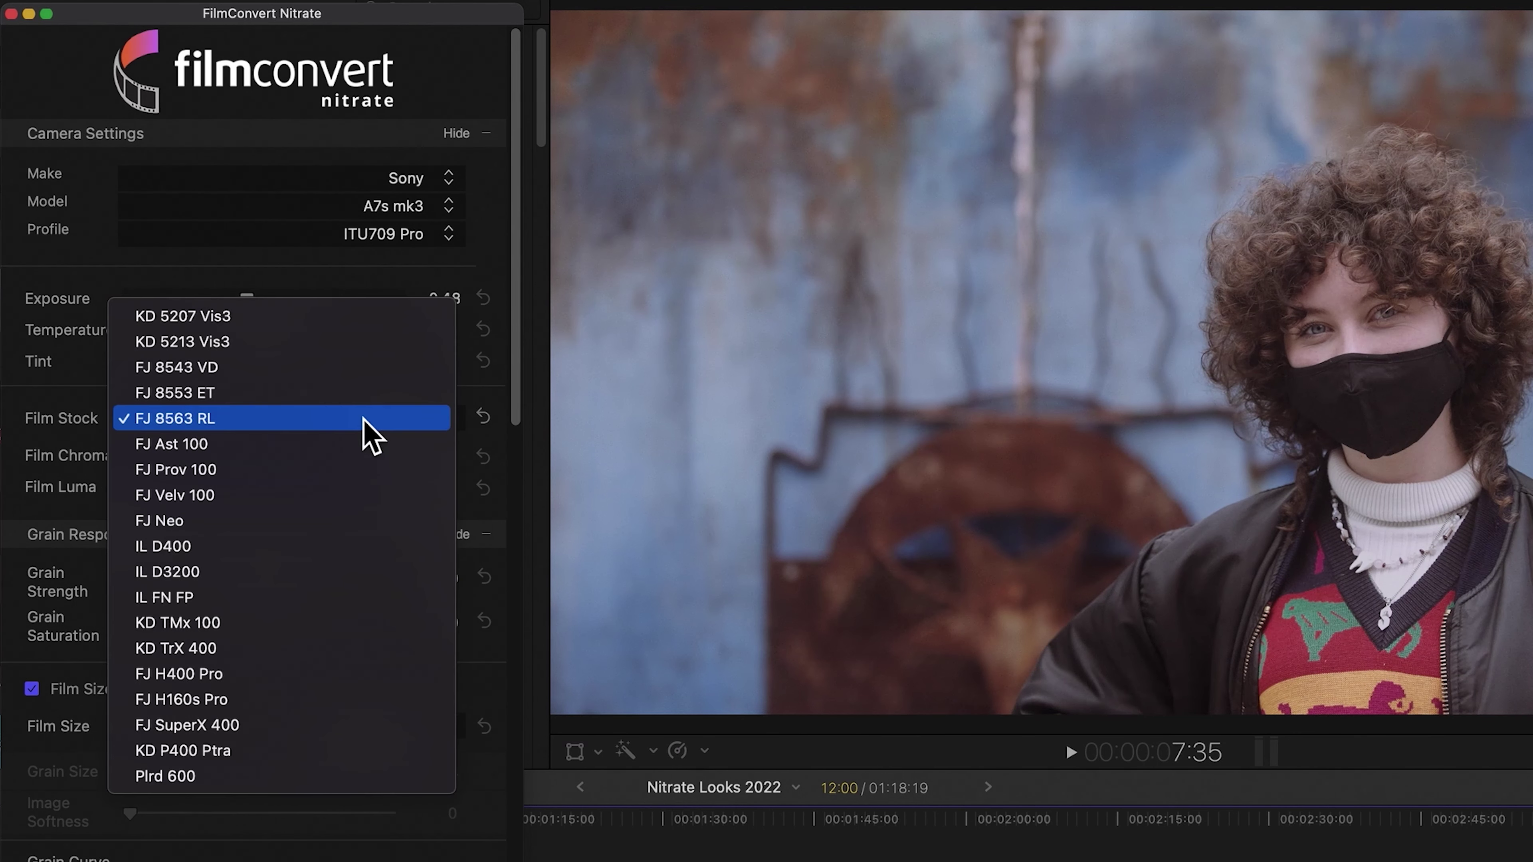
left_click(356, 441)
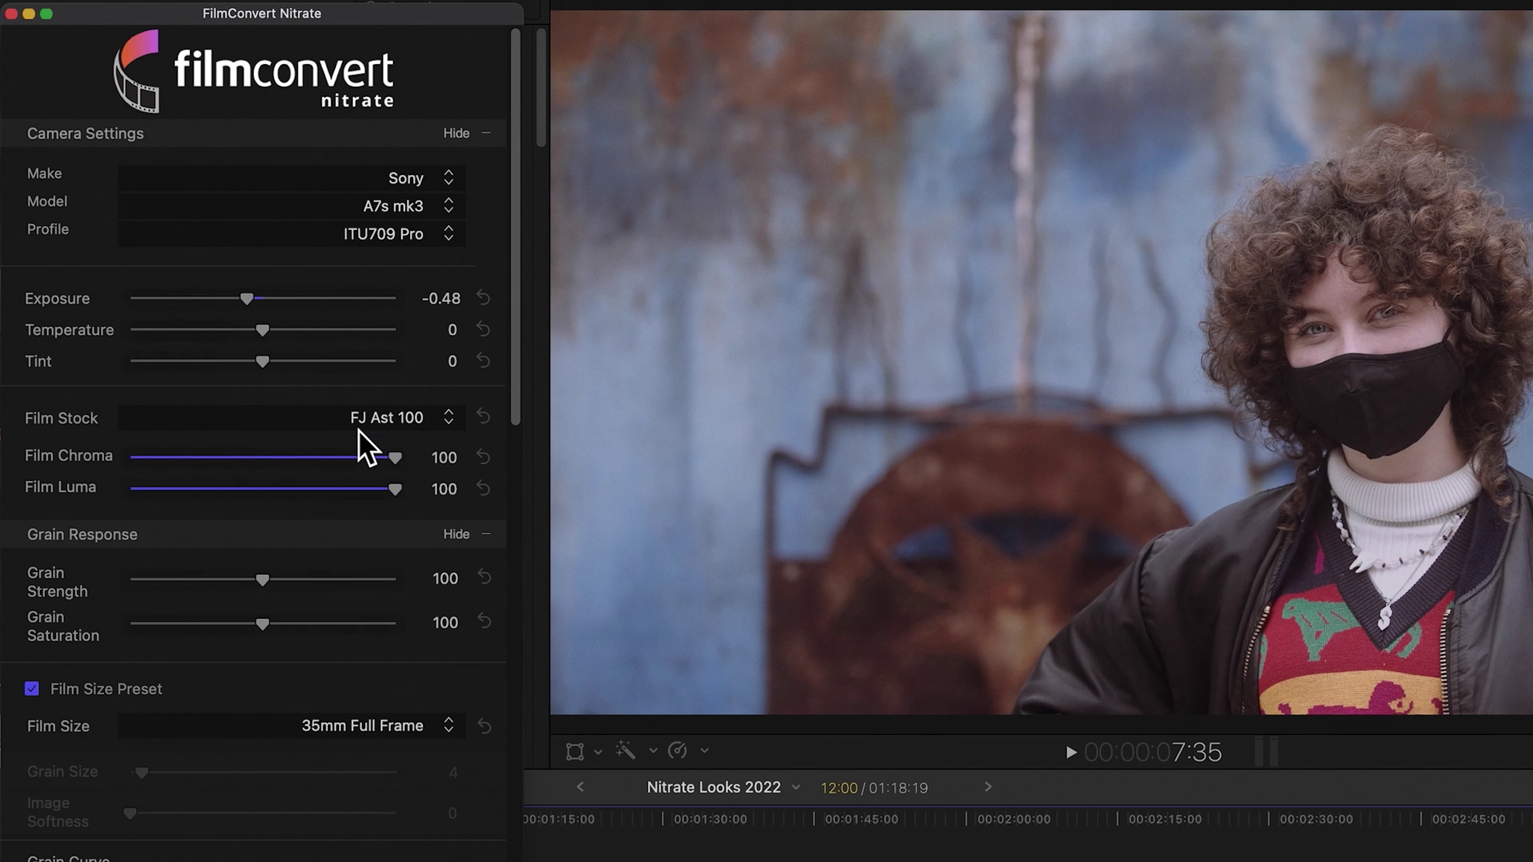
left_click(368, 423)
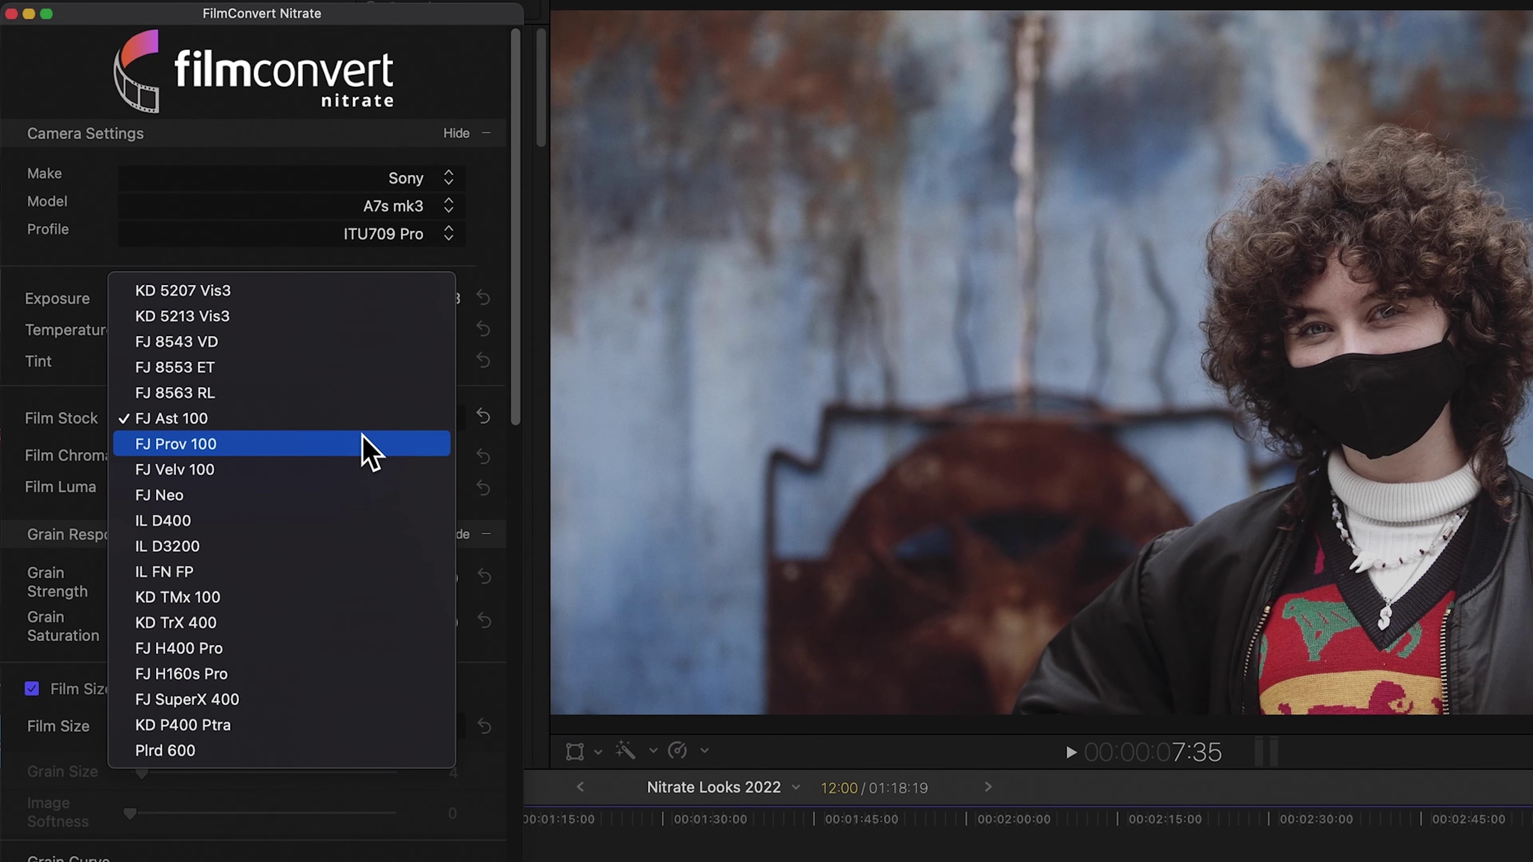
left_click(370, 445)
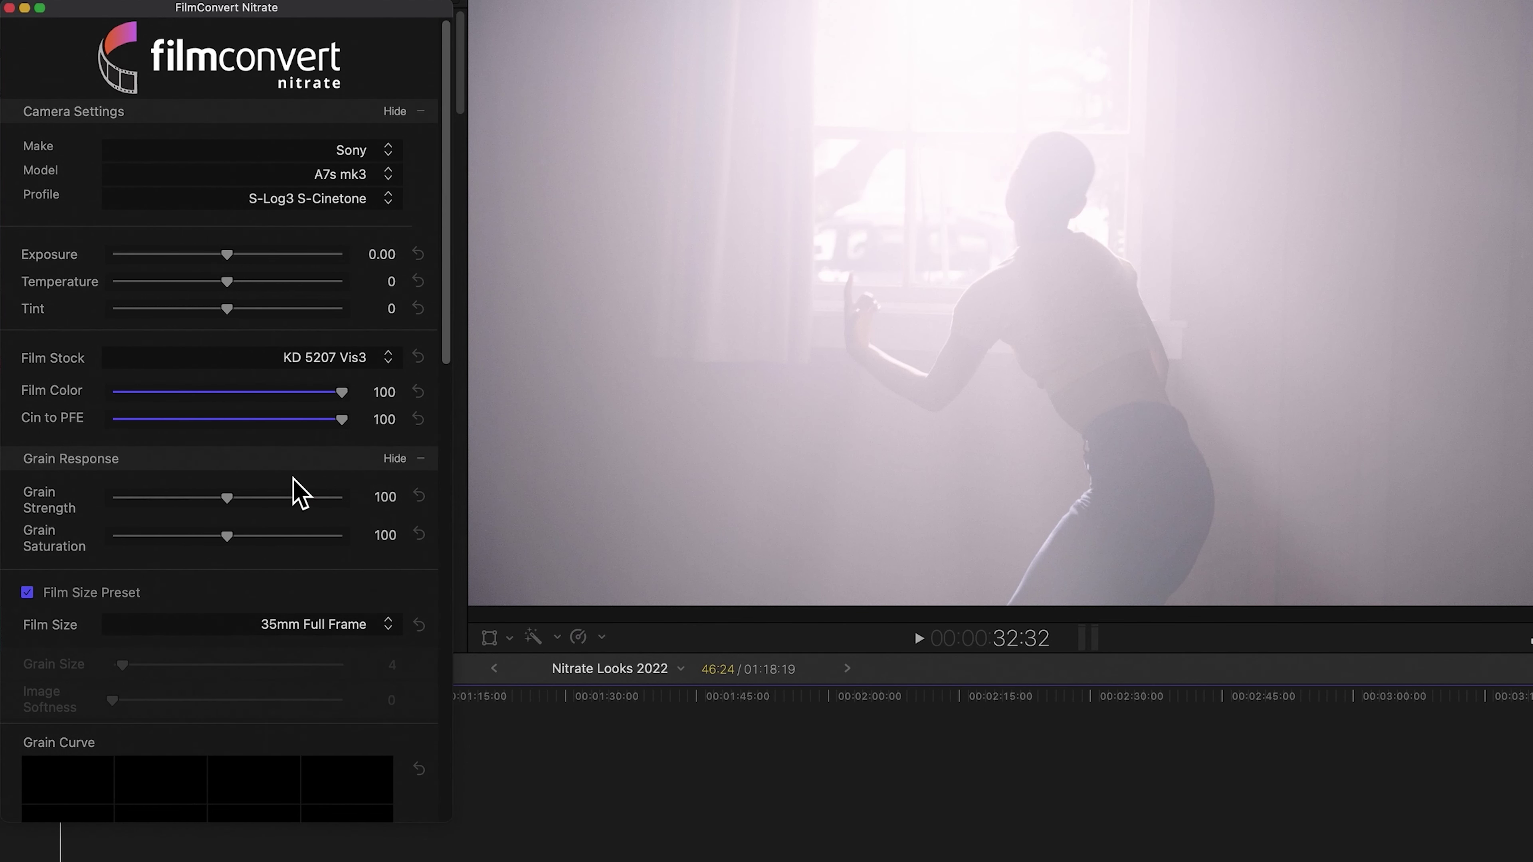
Give the dancer clip the black-and-white IL FN FP stock with exposure lowered to about -0.76.
left_click(343, 358)
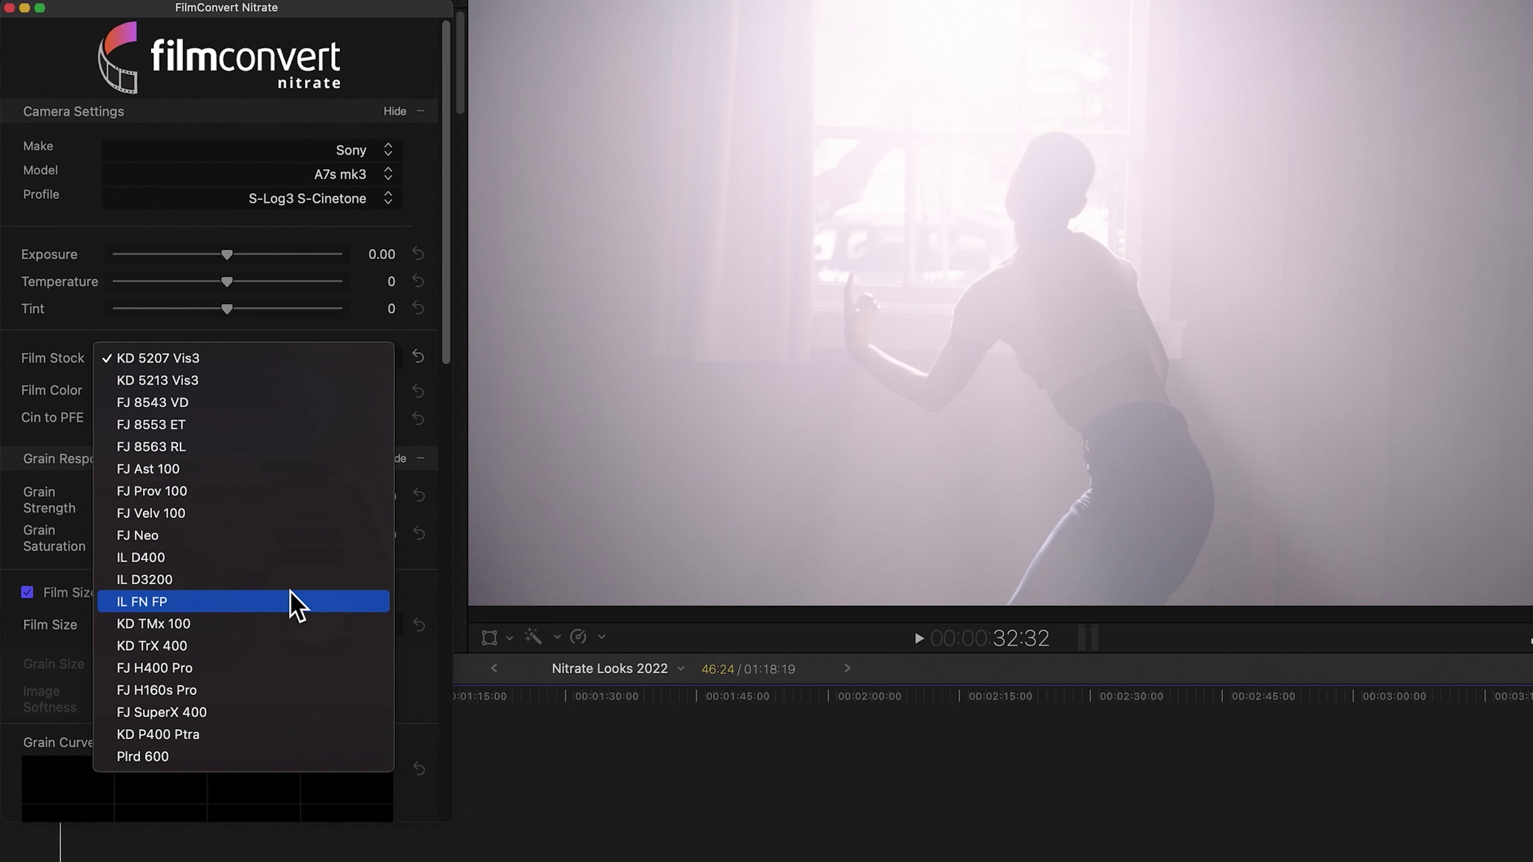
left_click(296, 602)
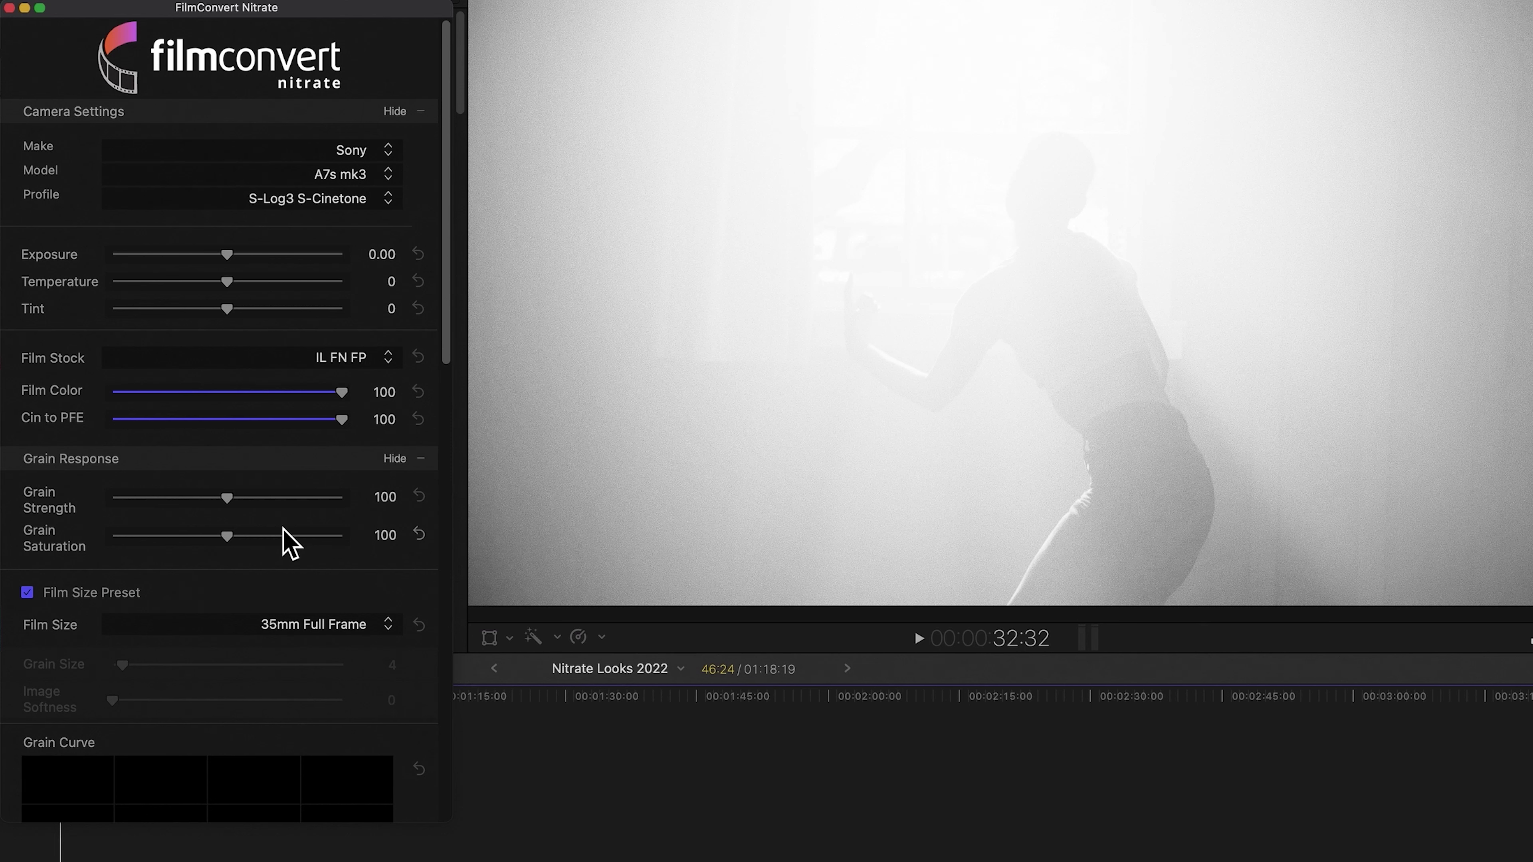
left_click_drag(226, 255, 196, 275)
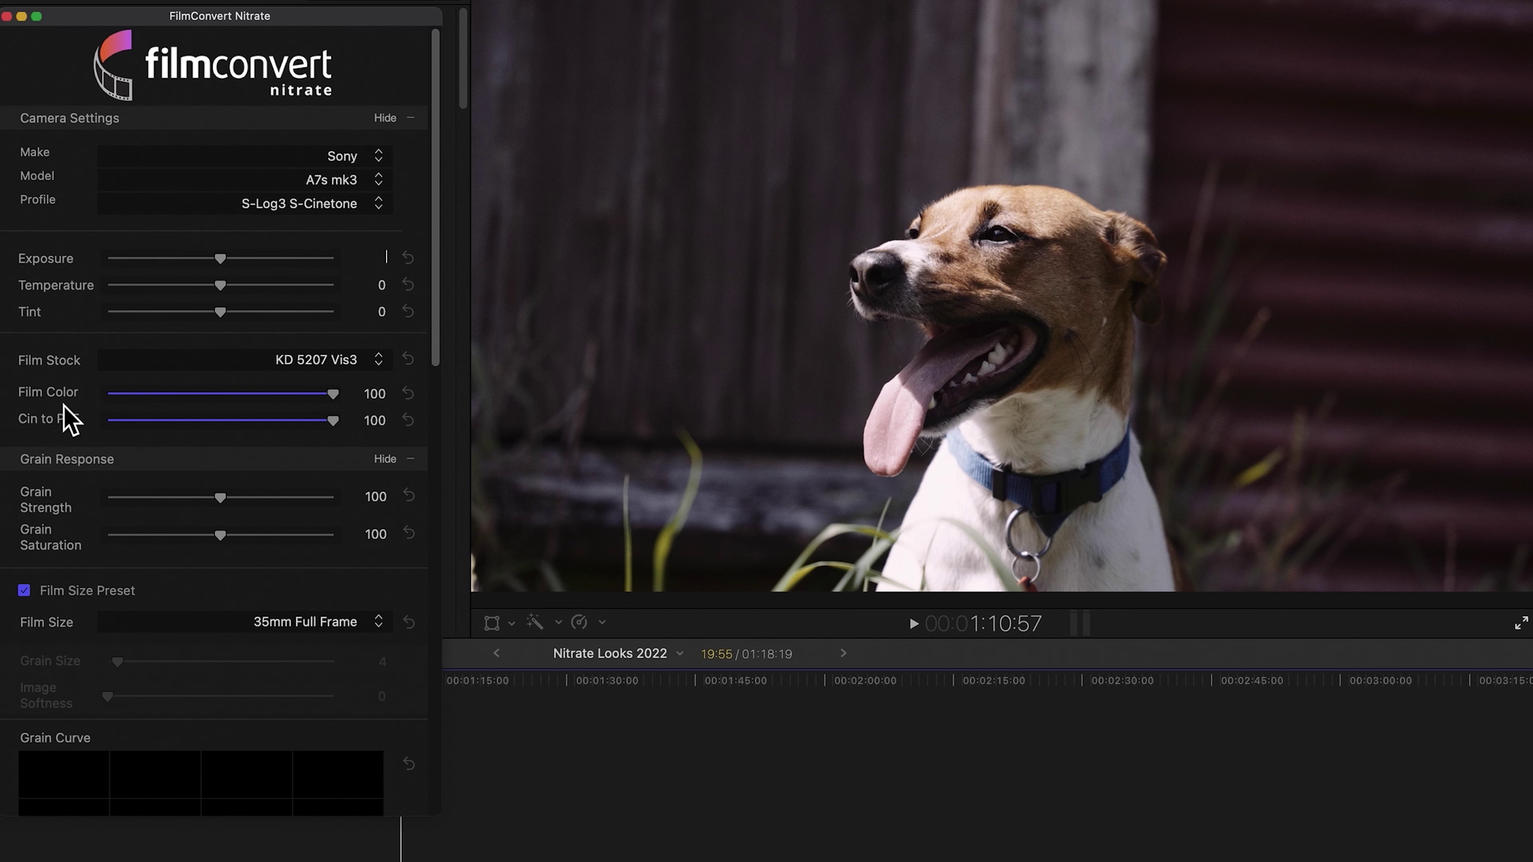
Compare Film Color and Cin to PFE at 0 and full, ending at Film Color 100, Cin to PFE about 79.
left_click_drag(336, 394, 109, 405)
mouse_move(334, 422)
left_mouse_down()
mouse_move(71, 424)
mouse_move(323, 423)
left_mouse_up()
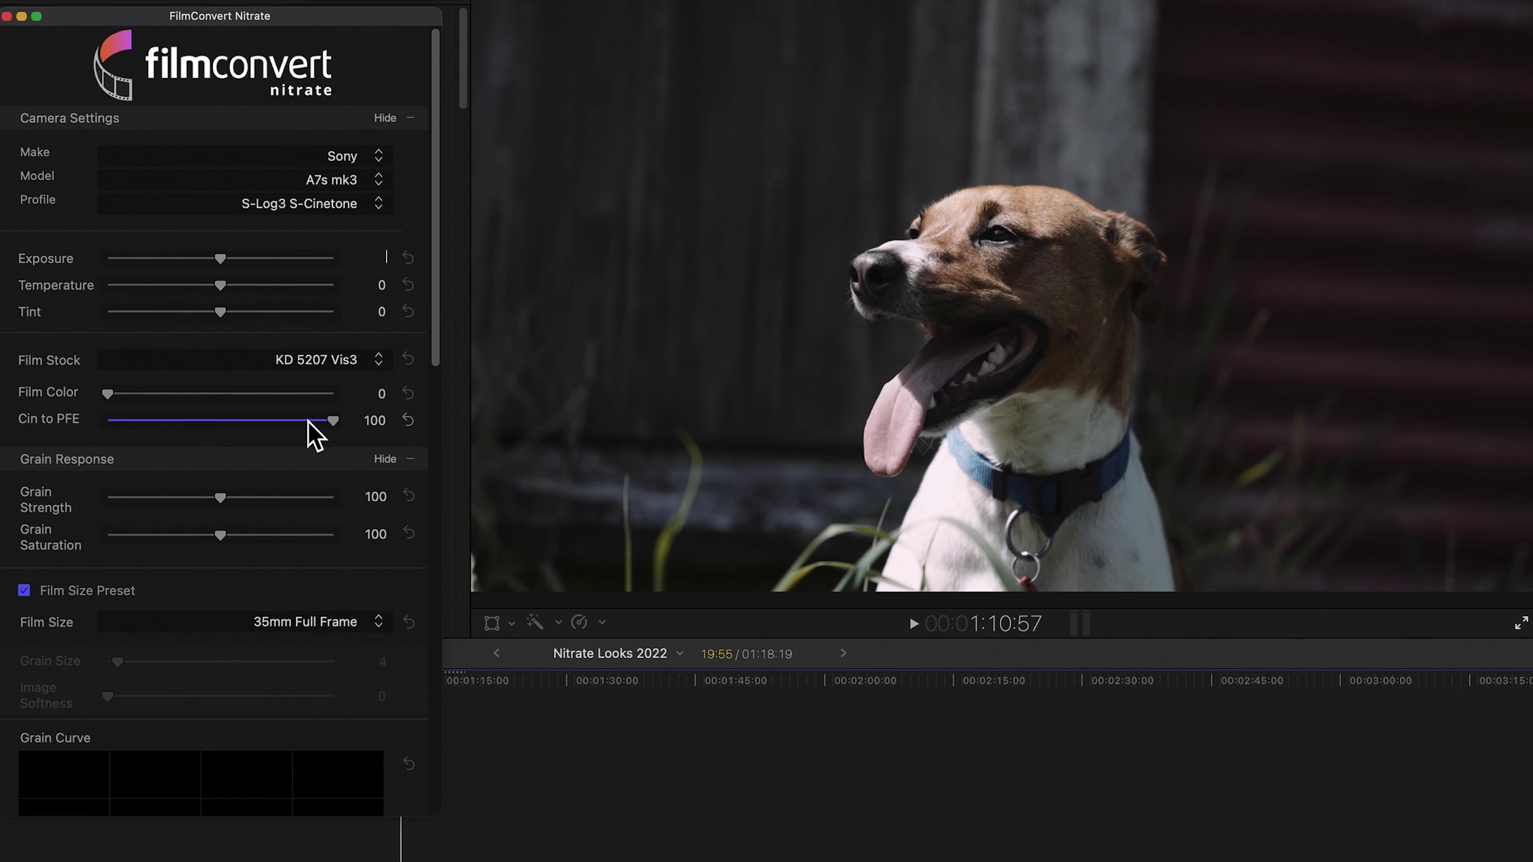
left_click_drag(108, 394, 288, 394)
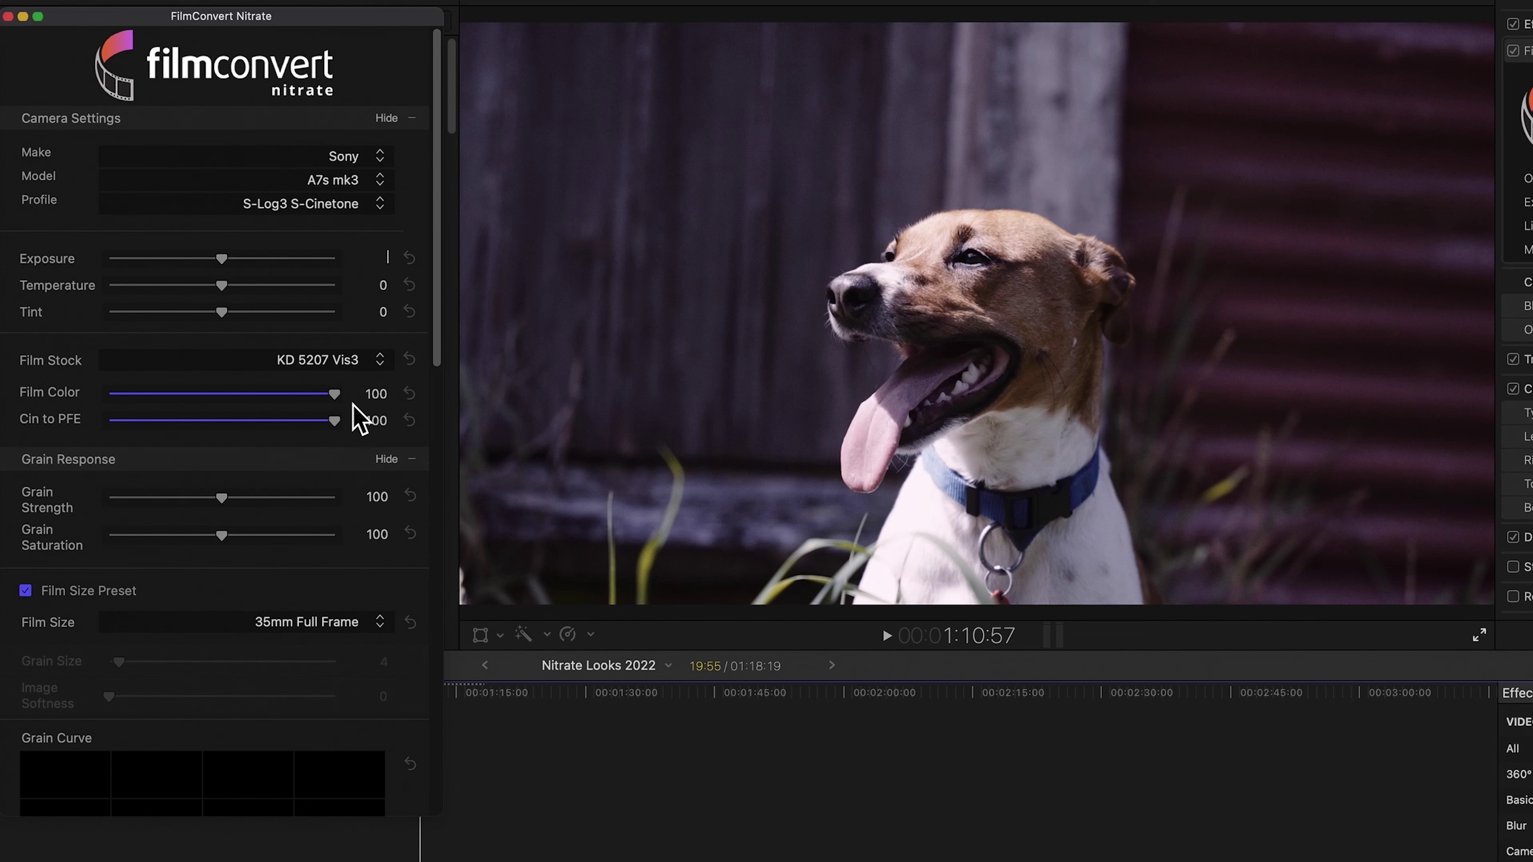
left_click_drag(335, 394, 112, 417)
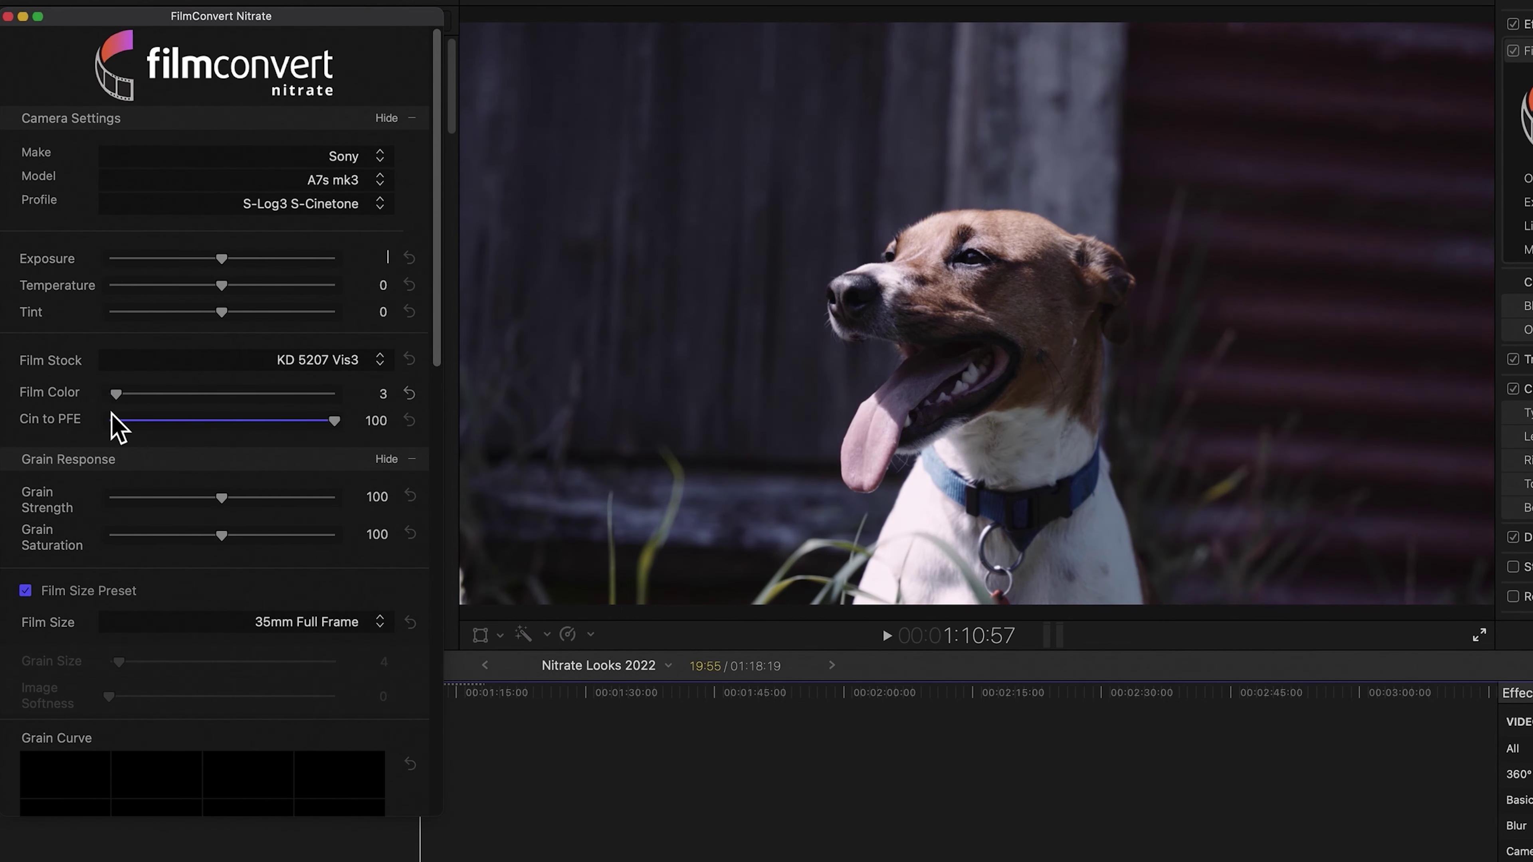
left_click_drag(335, 426, 161, 454)
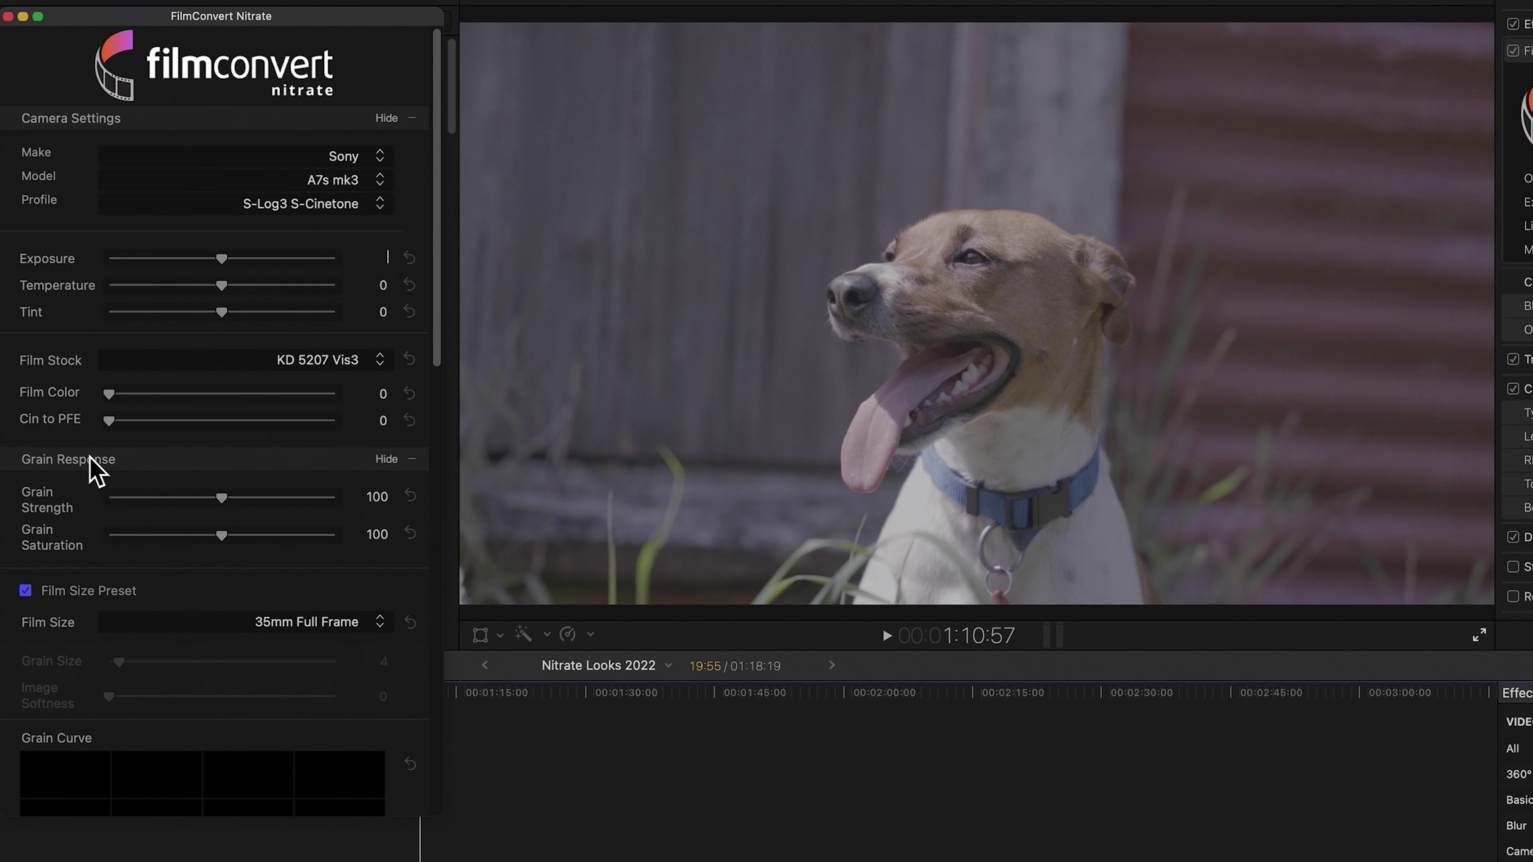
left_click_drag(108, 394, 341, 406)
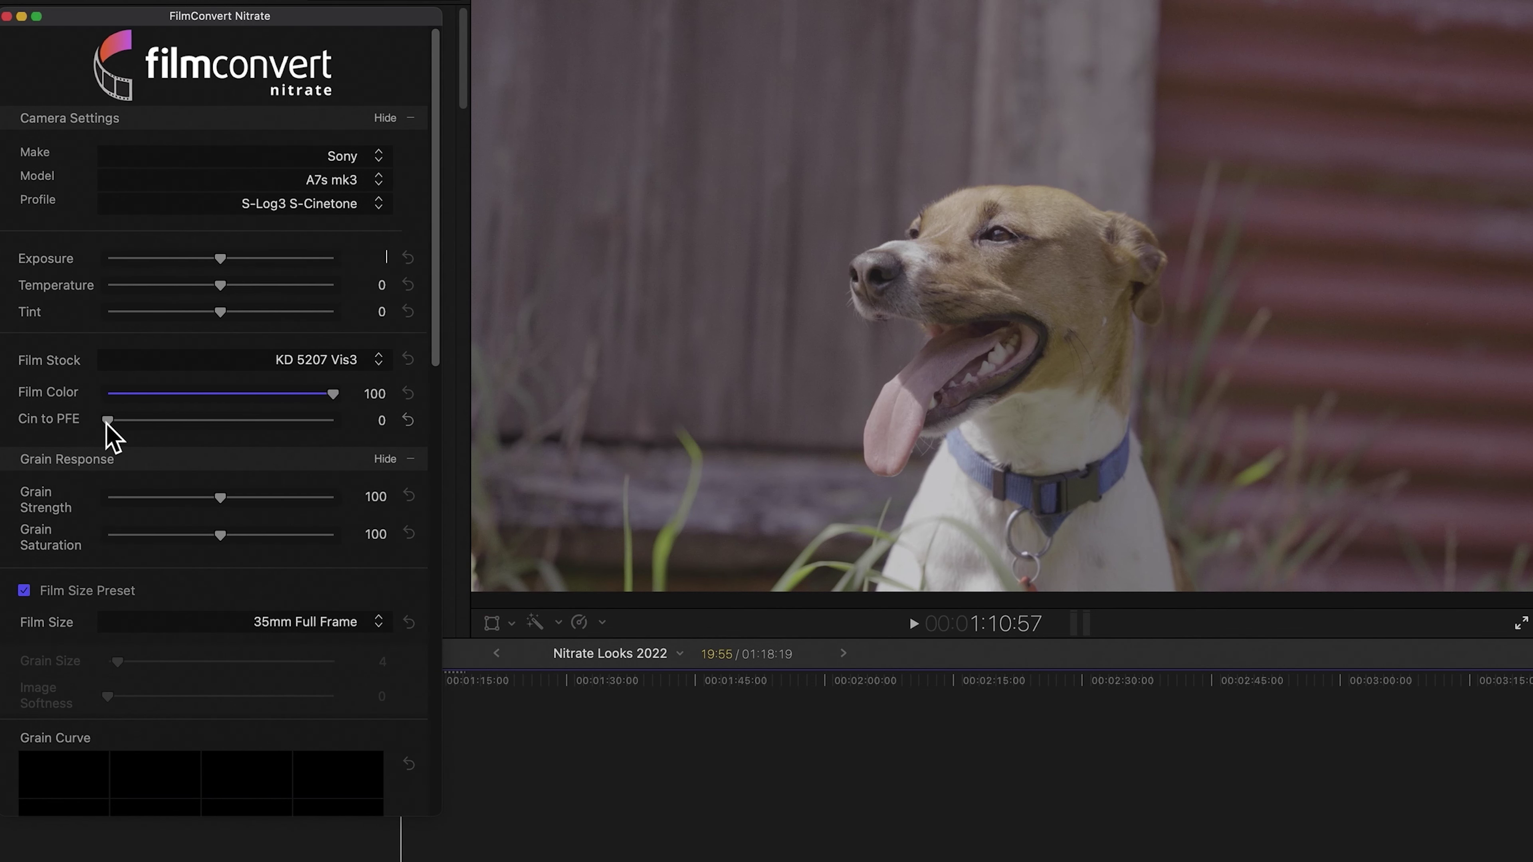
left_click_drag(107, 423, 345, 424)
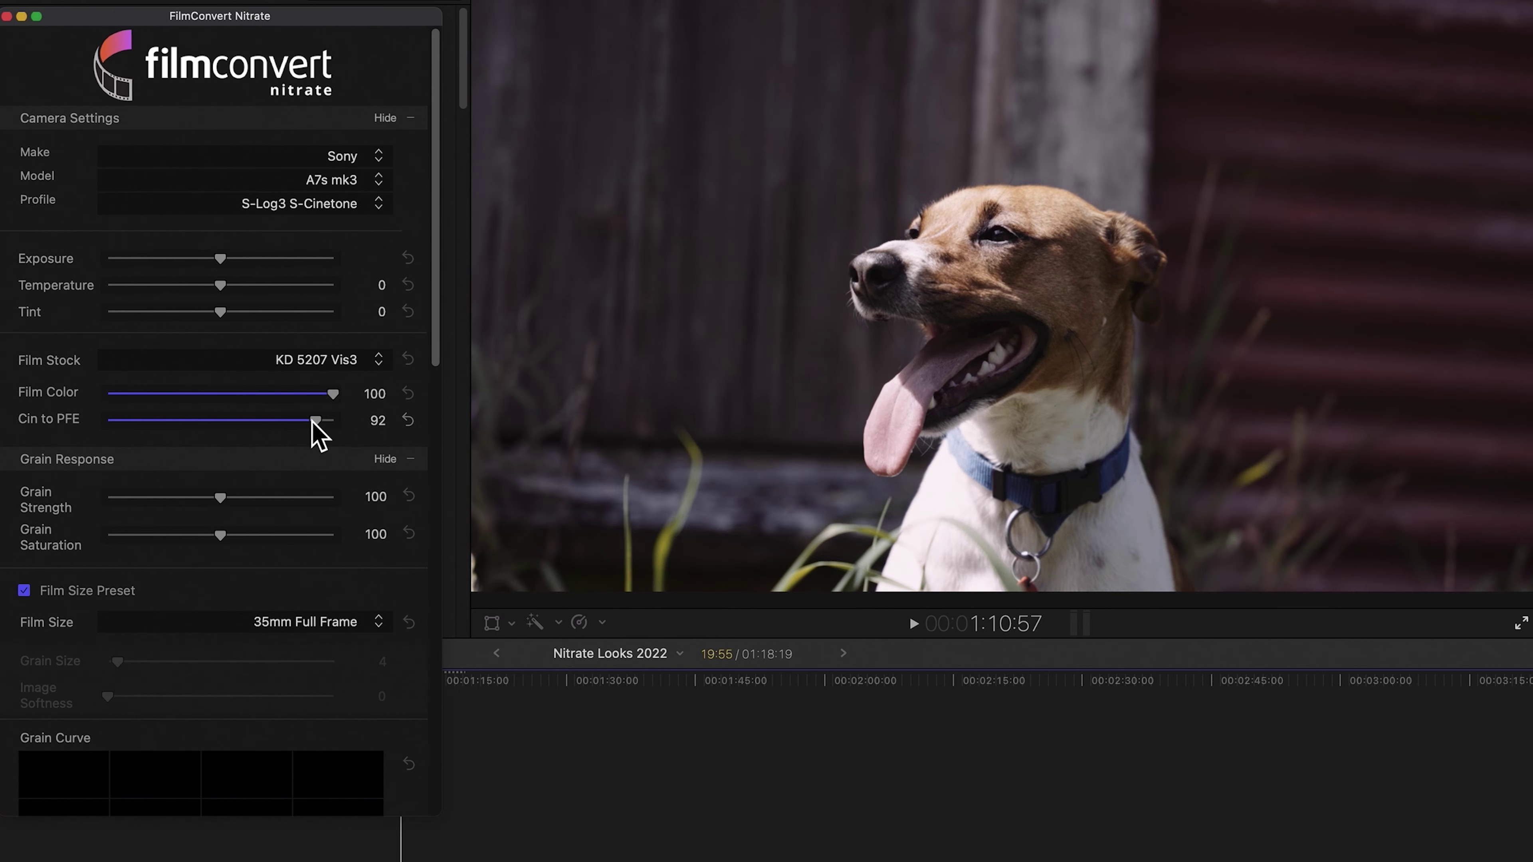
left_click_drag(302, 433, 265, 435)
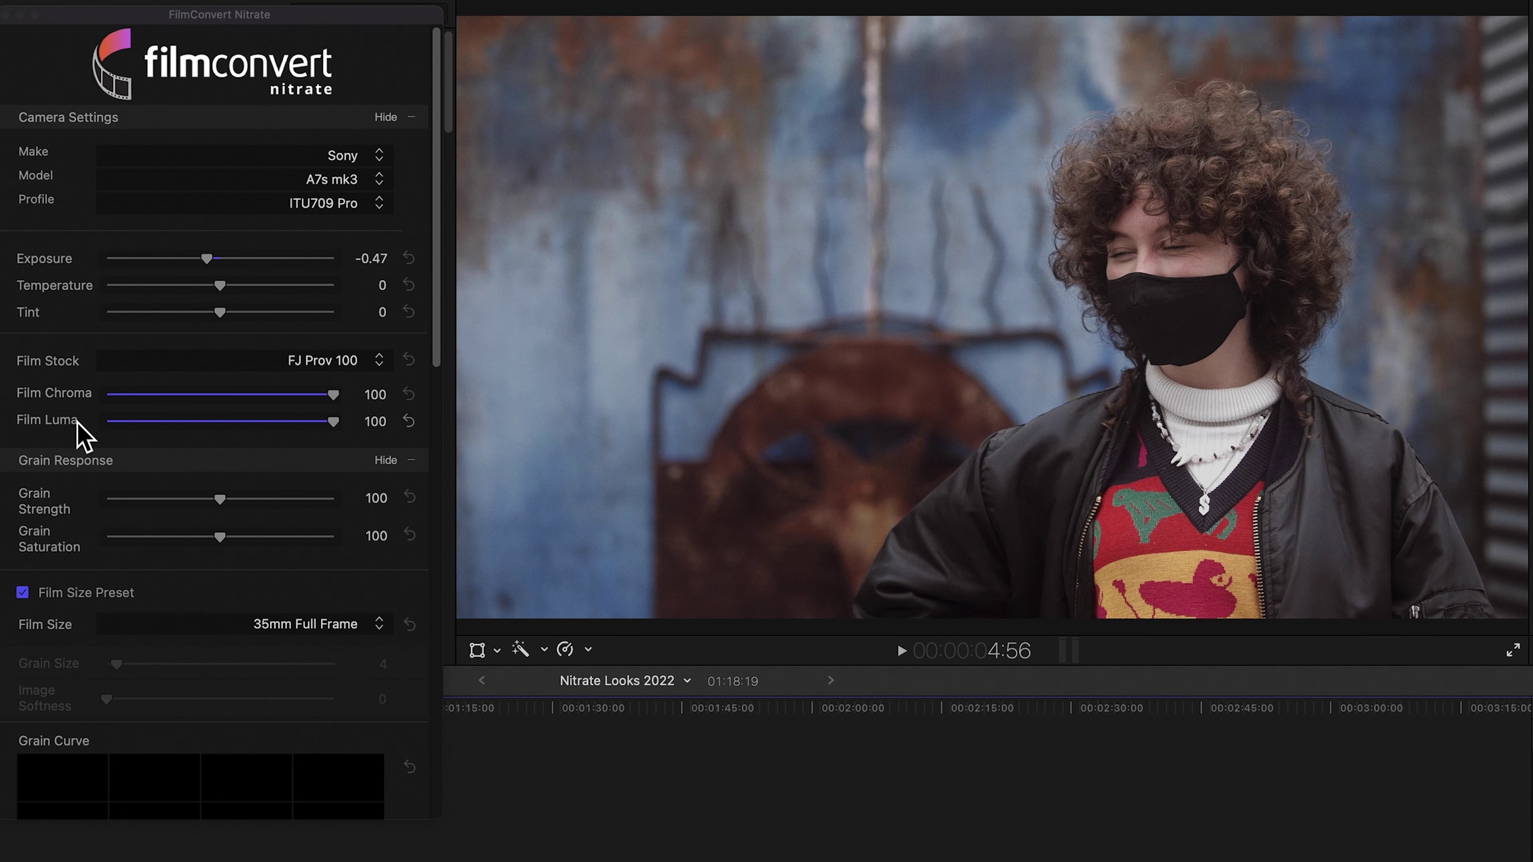
Compare Film Chroma and Film Luma at 0, then set Chroma to 100 and Luma to 66.
left_click_drag(333, 396, 116, 409)
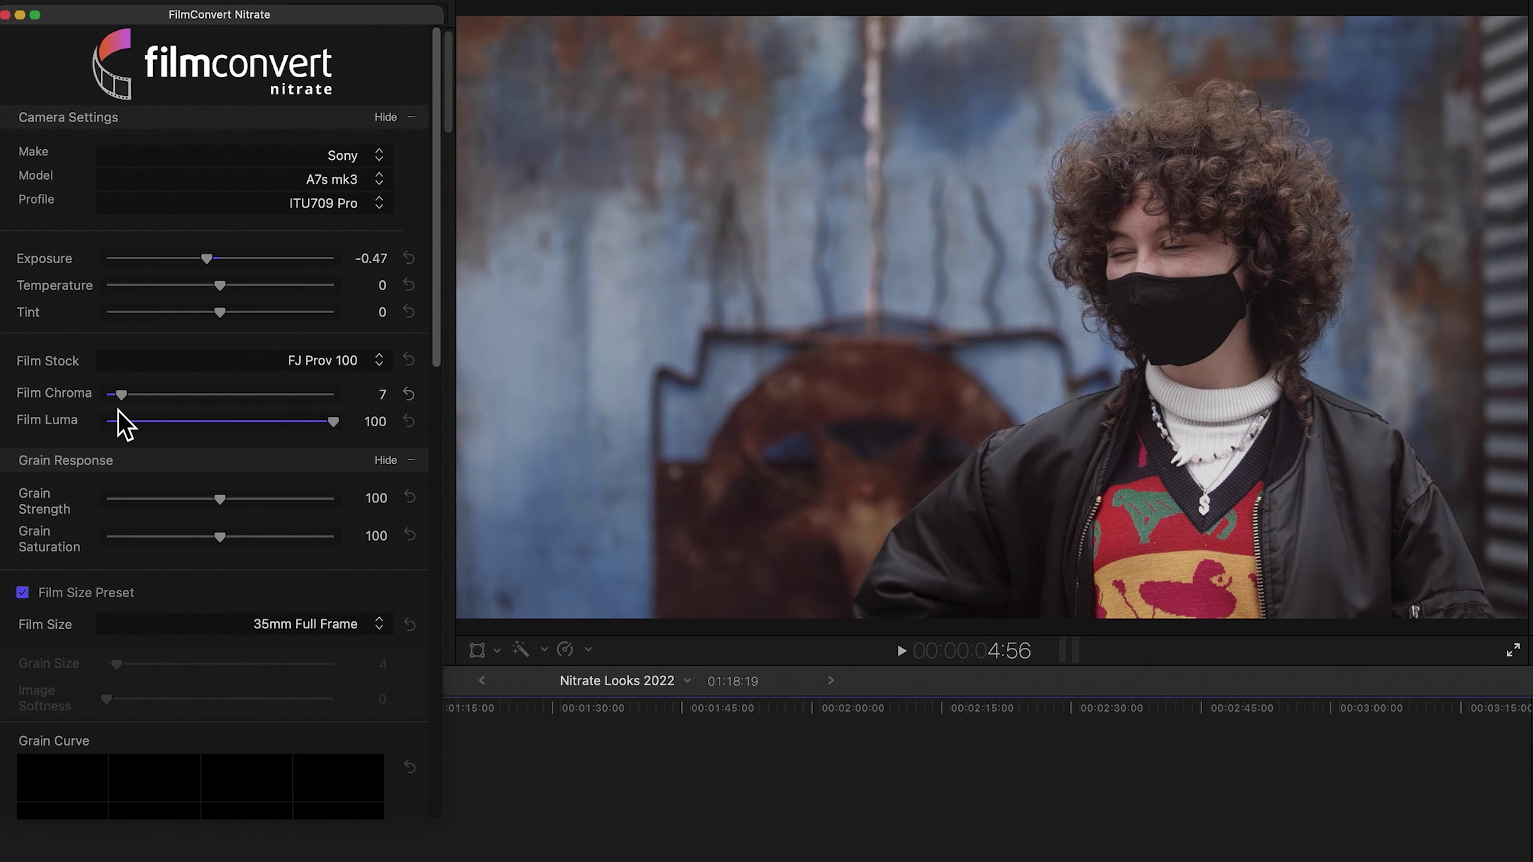
mouse_move(332, 422)
left_mouse_down()
mouse_move(87, 444)
mouse_move(328, 375)
mouse_move(339, 403)
left_mouse_up()
left_click_drag(107, 422, 273, 426)
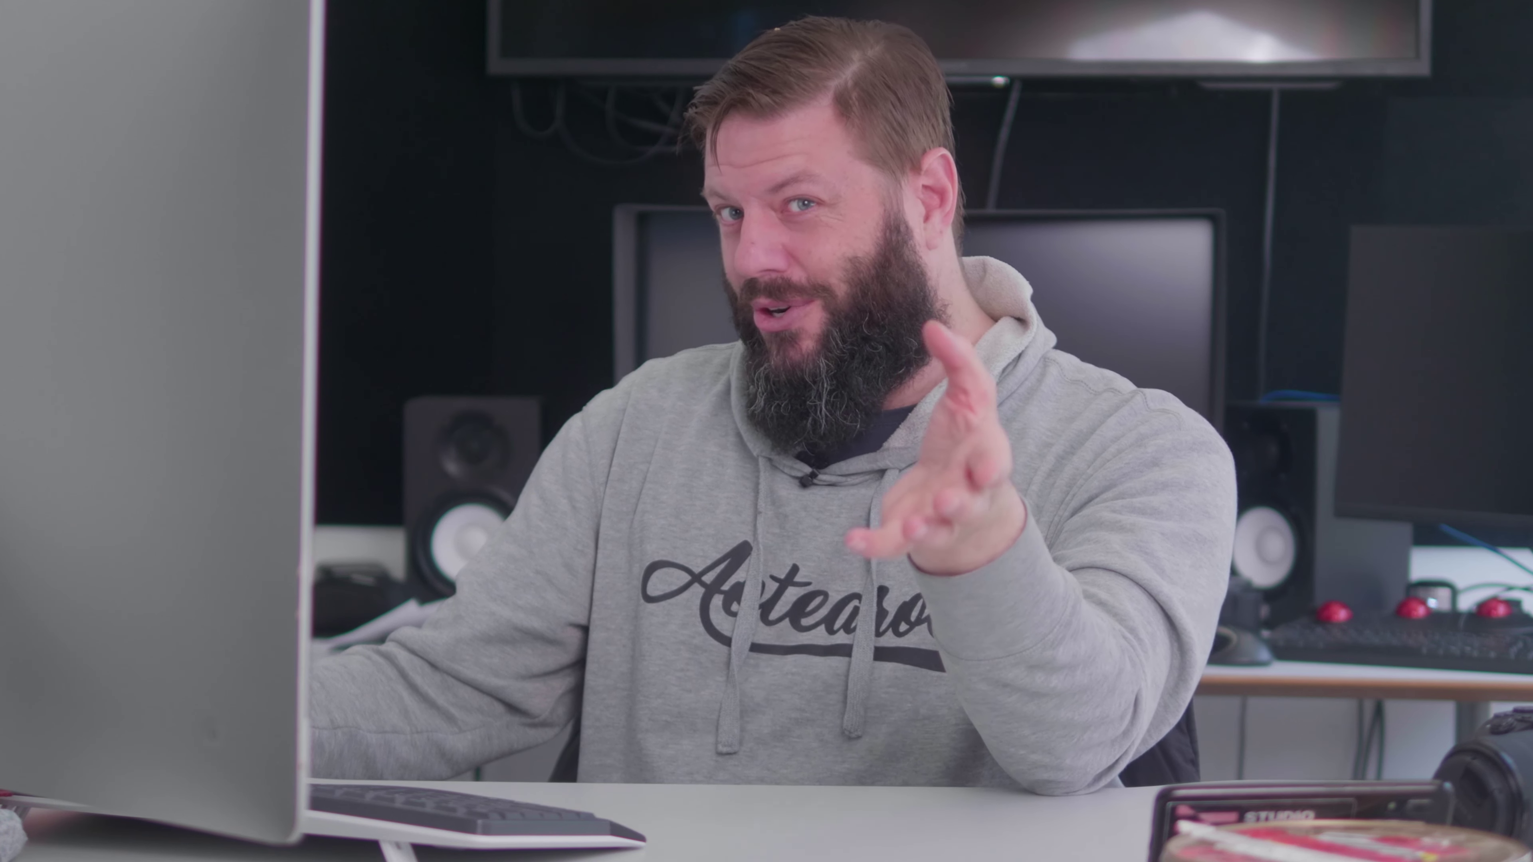